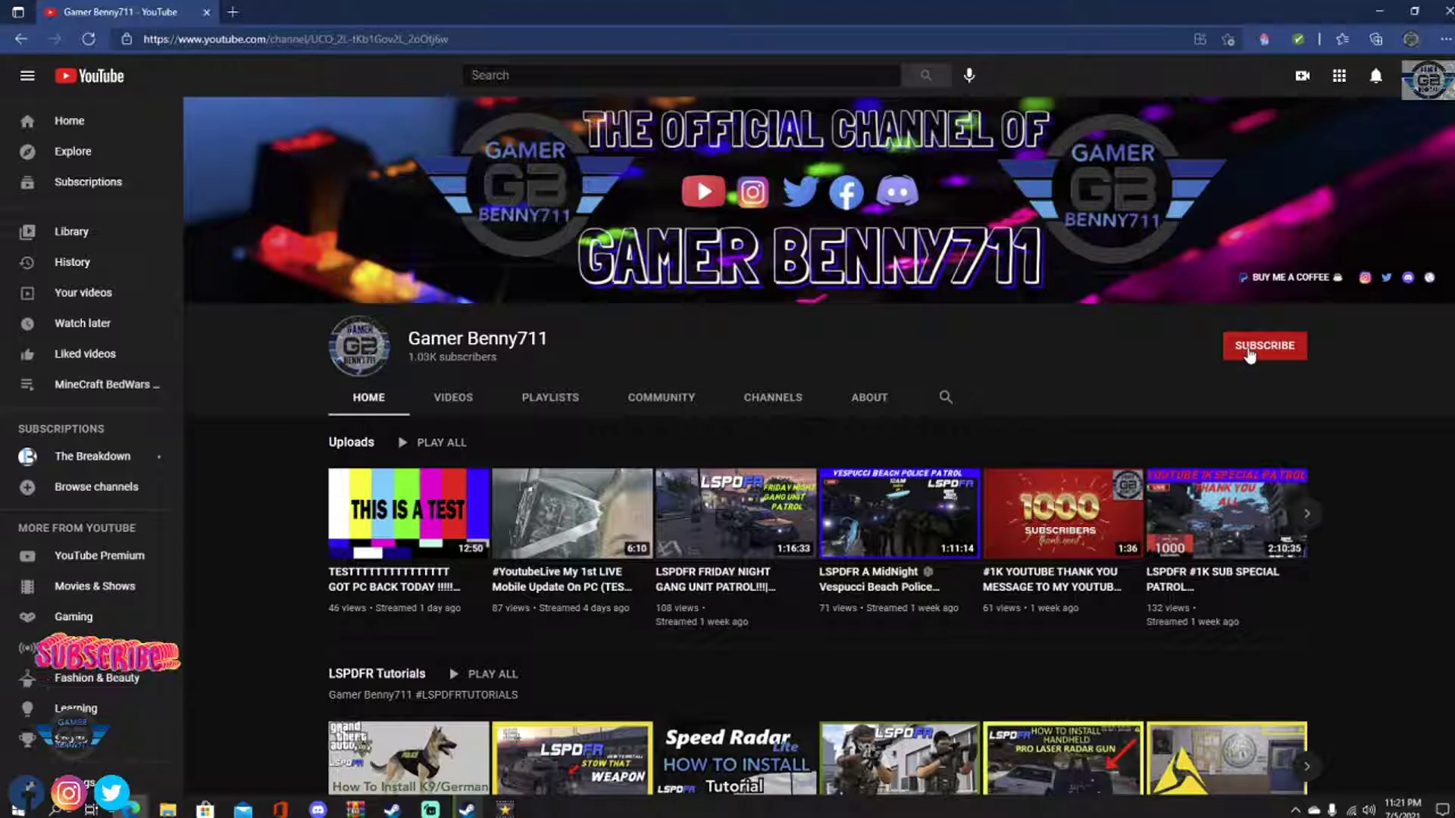
Subscribe to the YouTube channel and set its bell notifications to All.
click(1247, 353)
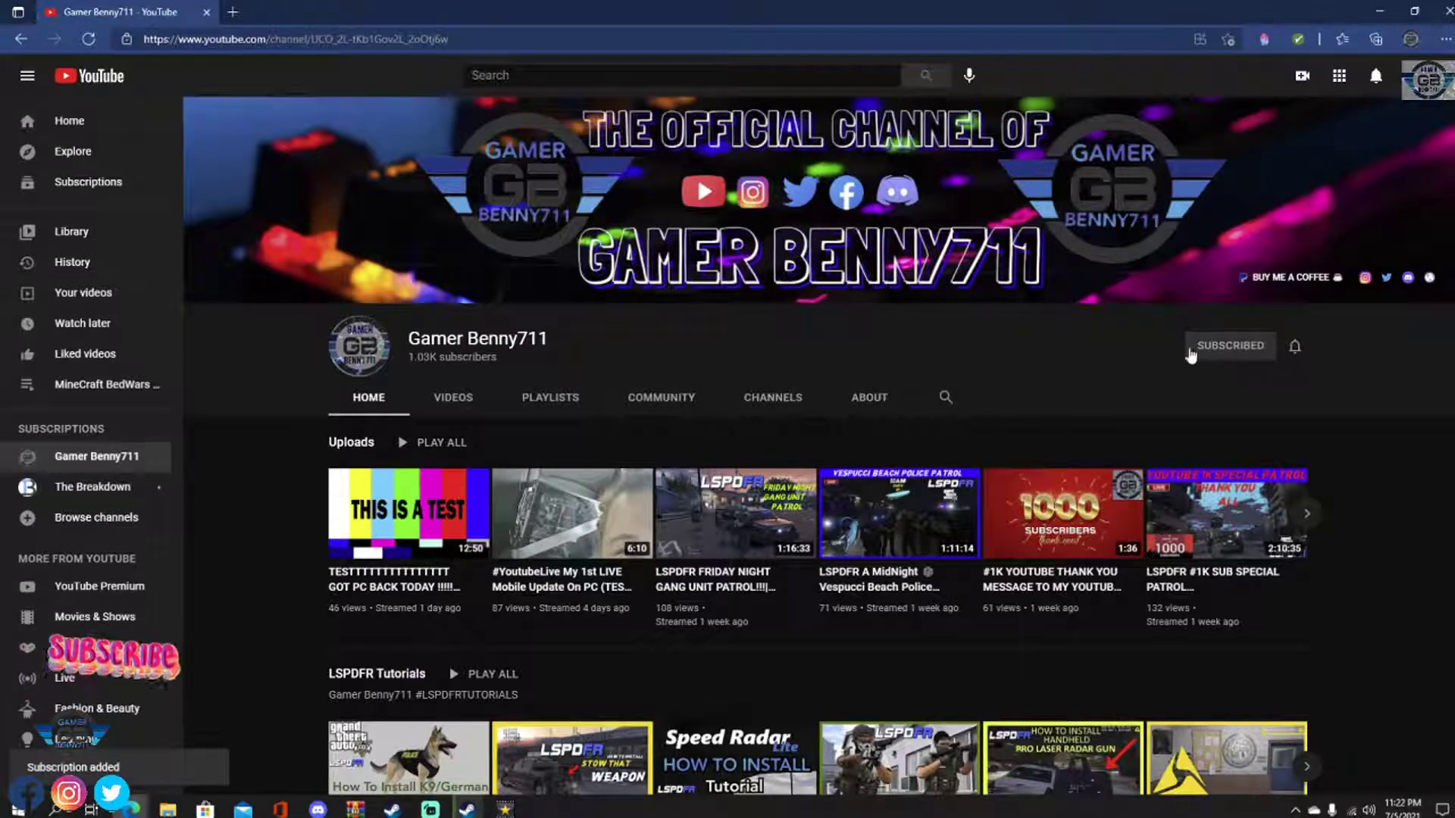
click(1295, 350)
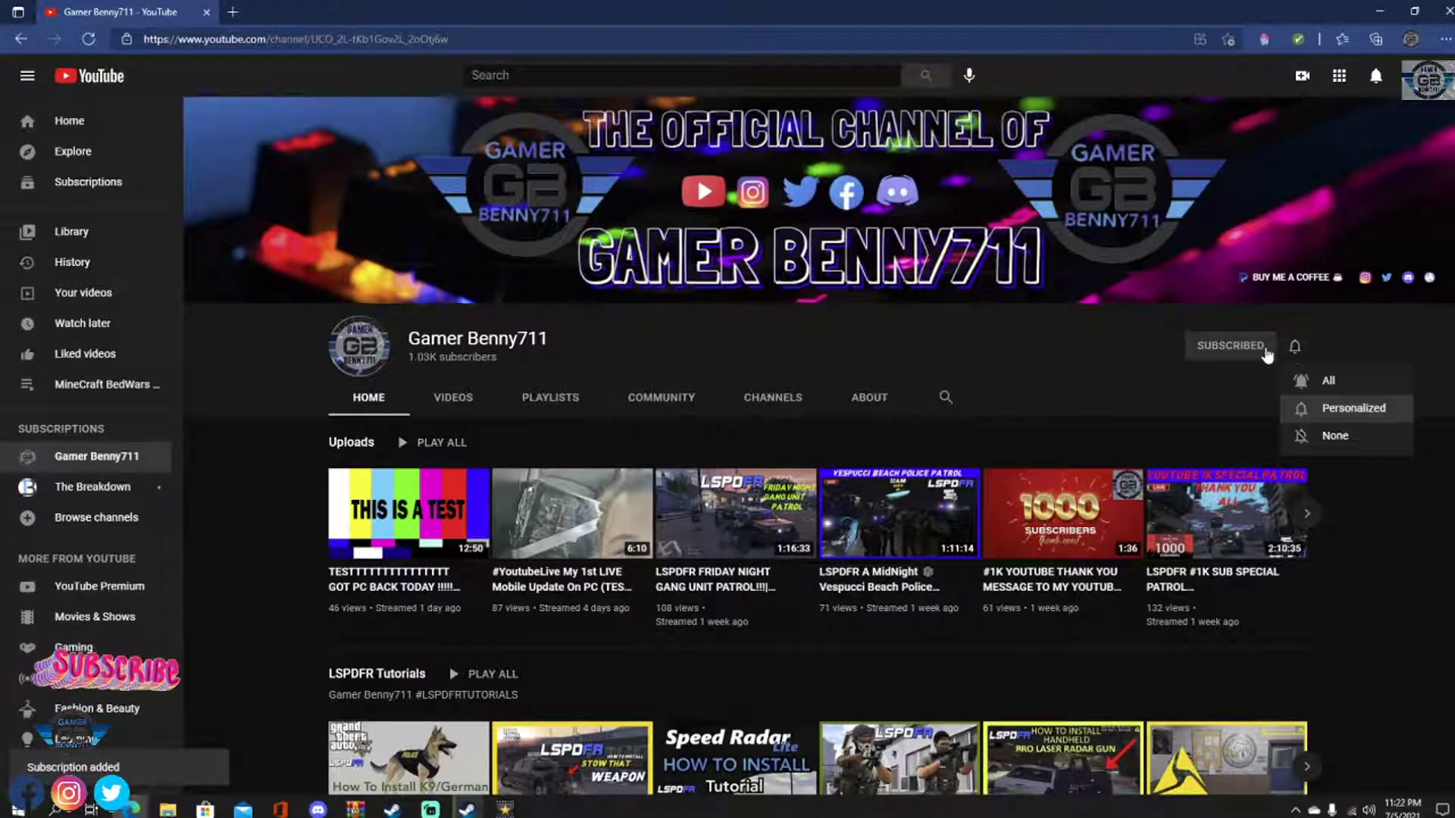
click(1324, 387)
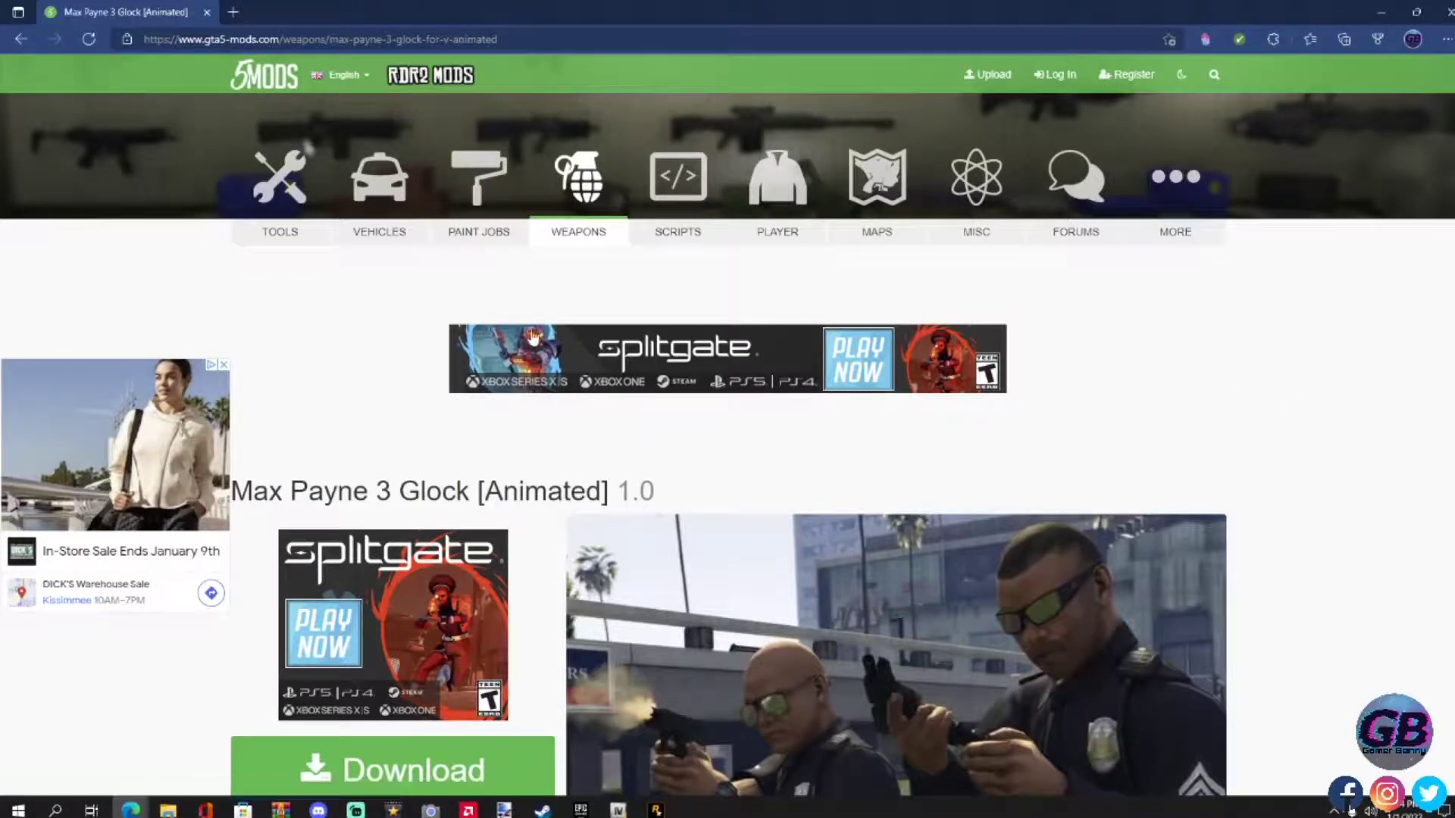
scroll(432, 327, down, 3)
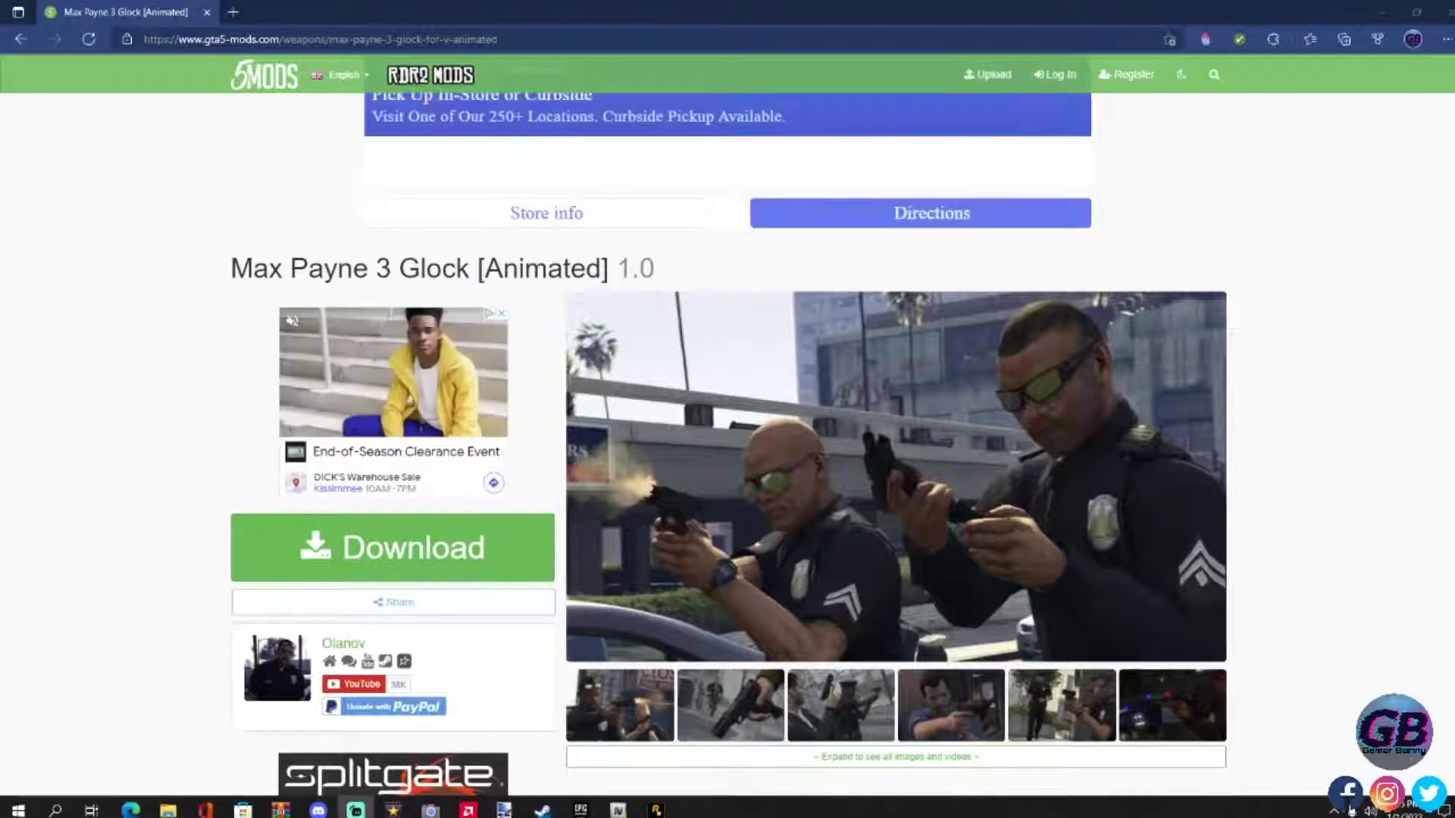
scroll(307, 413, down, 4)
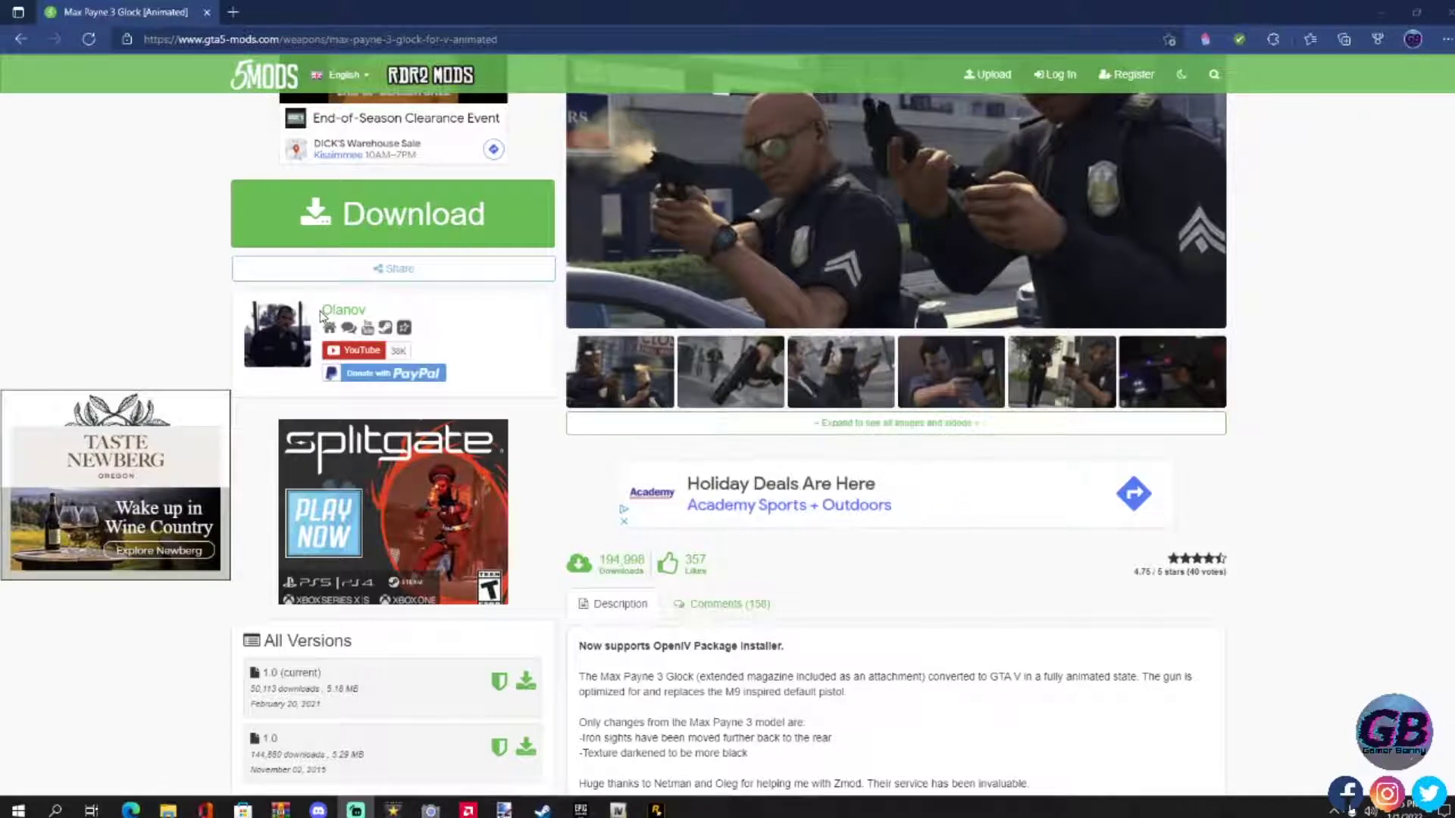
scroll(790, 560, up, 4)
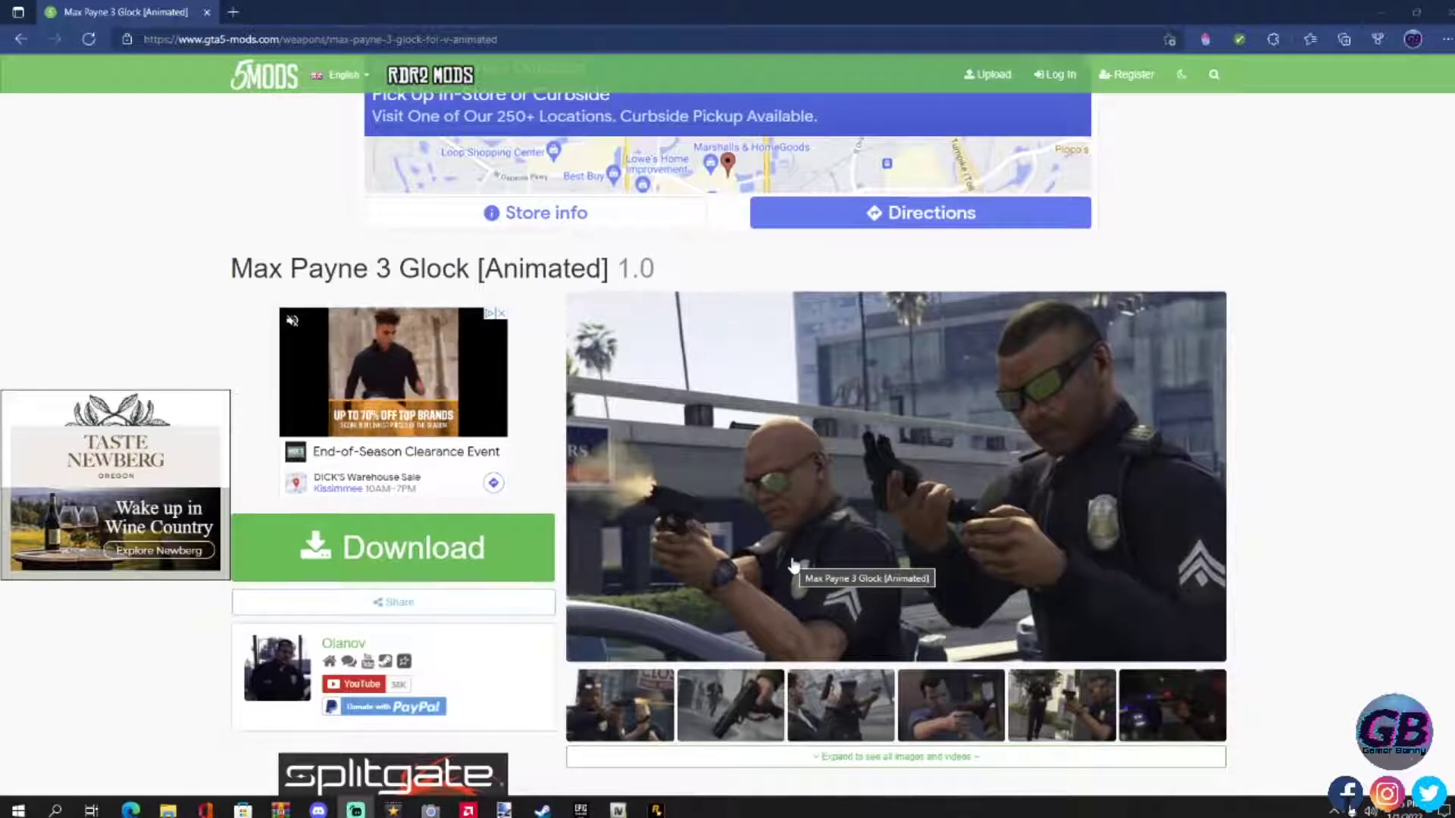
scroll(795, 576, down, 1)
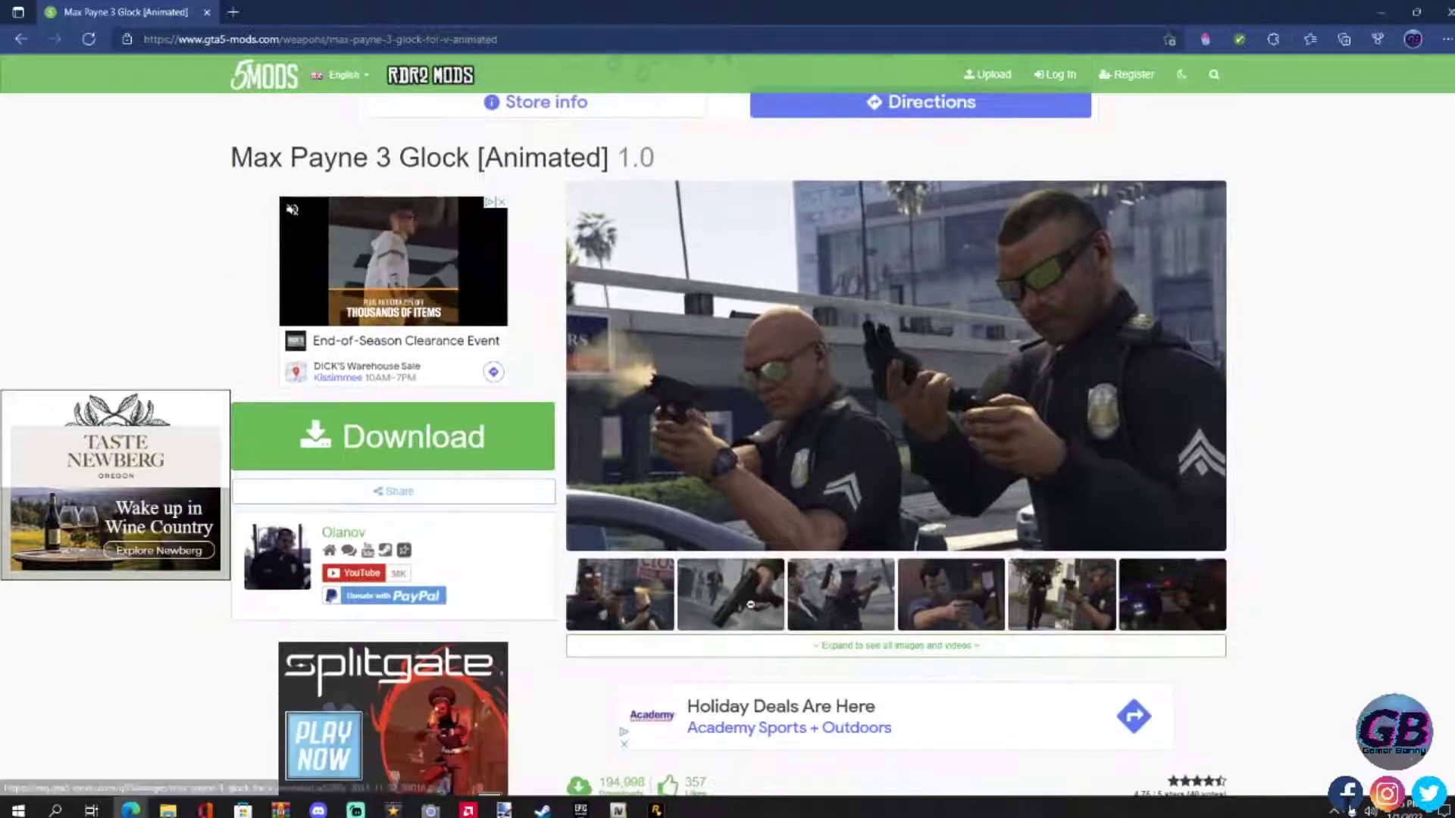
click(753, 614)
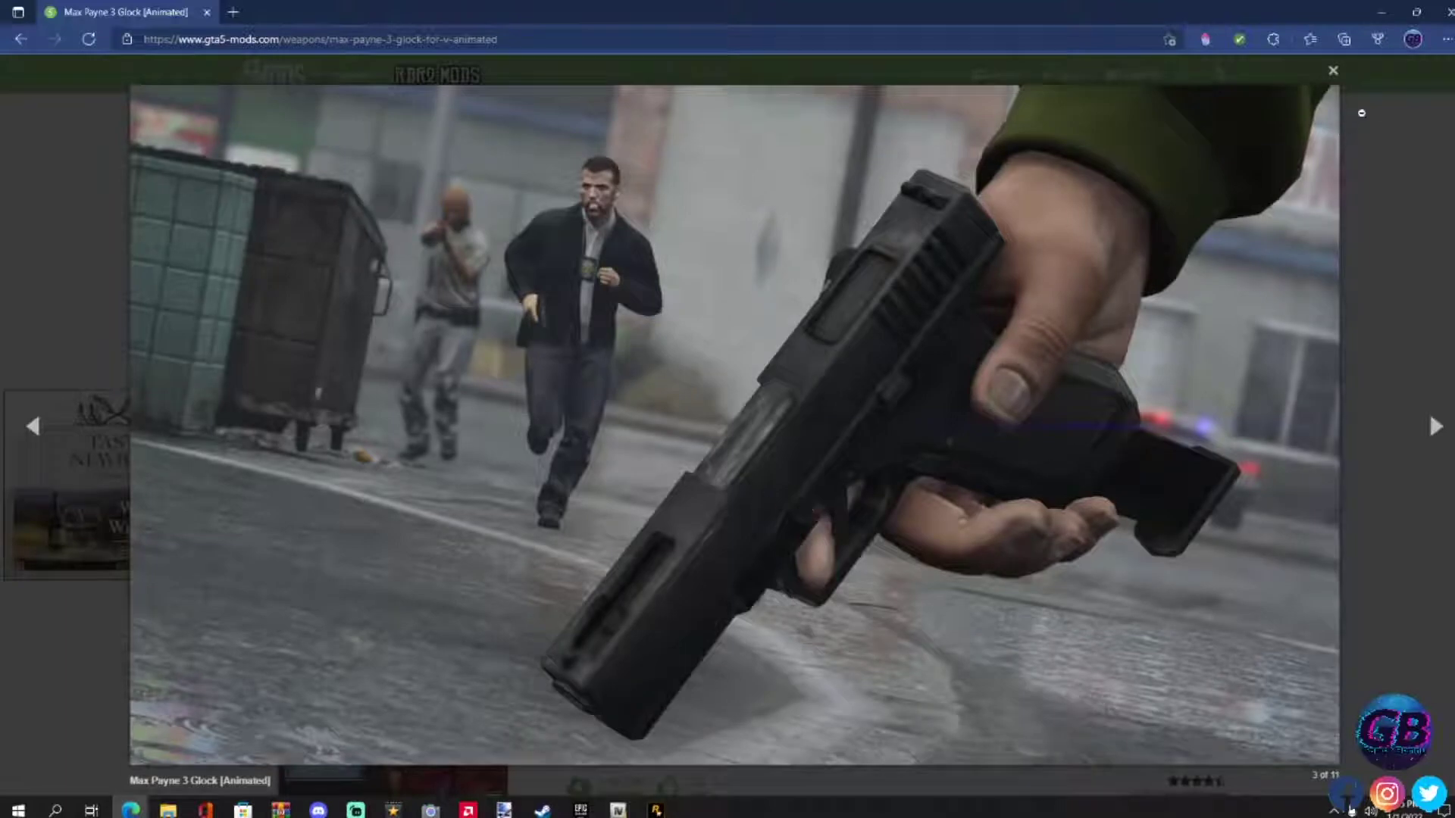
click(1334, 72)
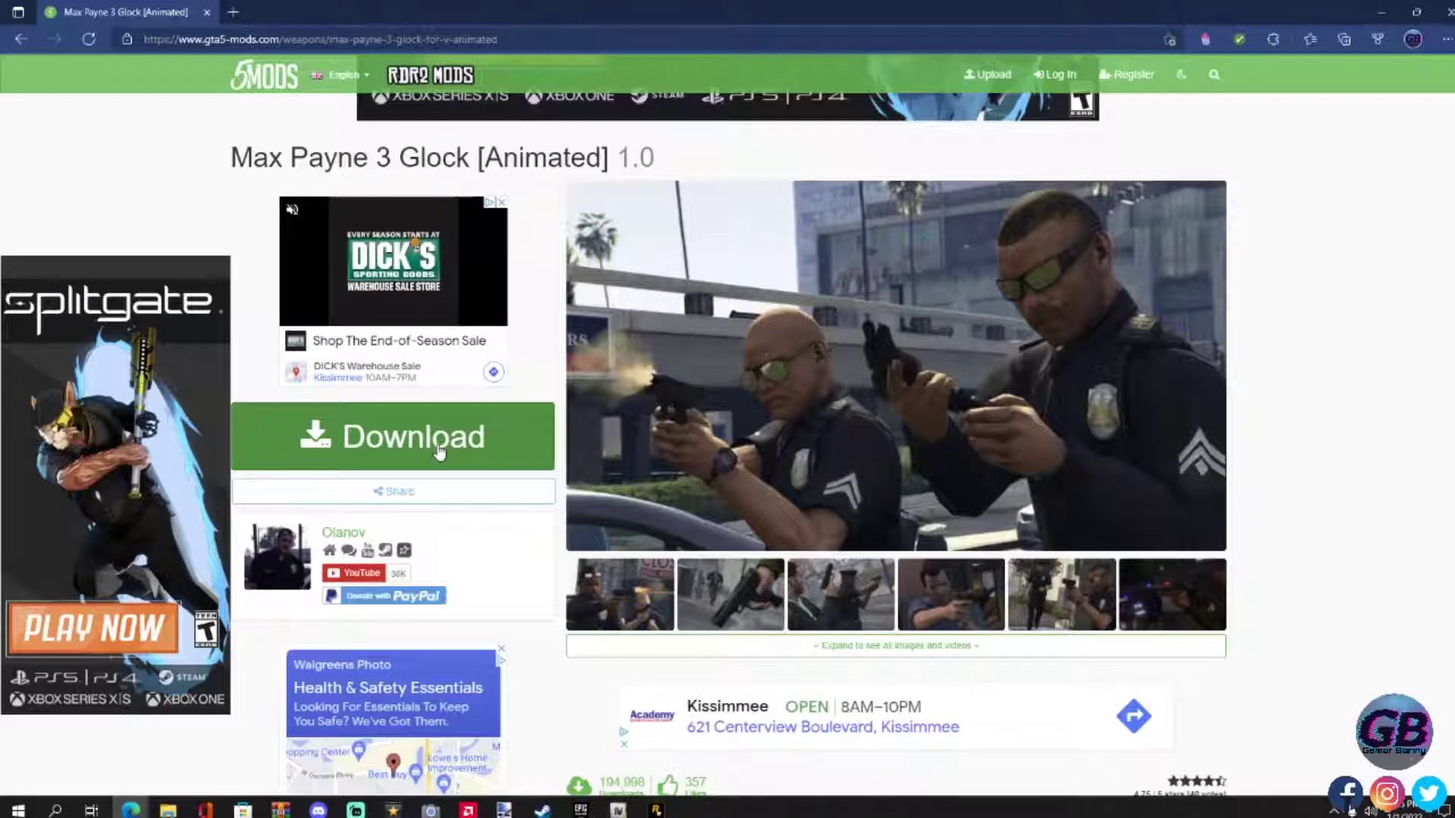
Download e5c131-Glock Mod.zip from the Max Payne 3 Glock download page.
click(391, 450)
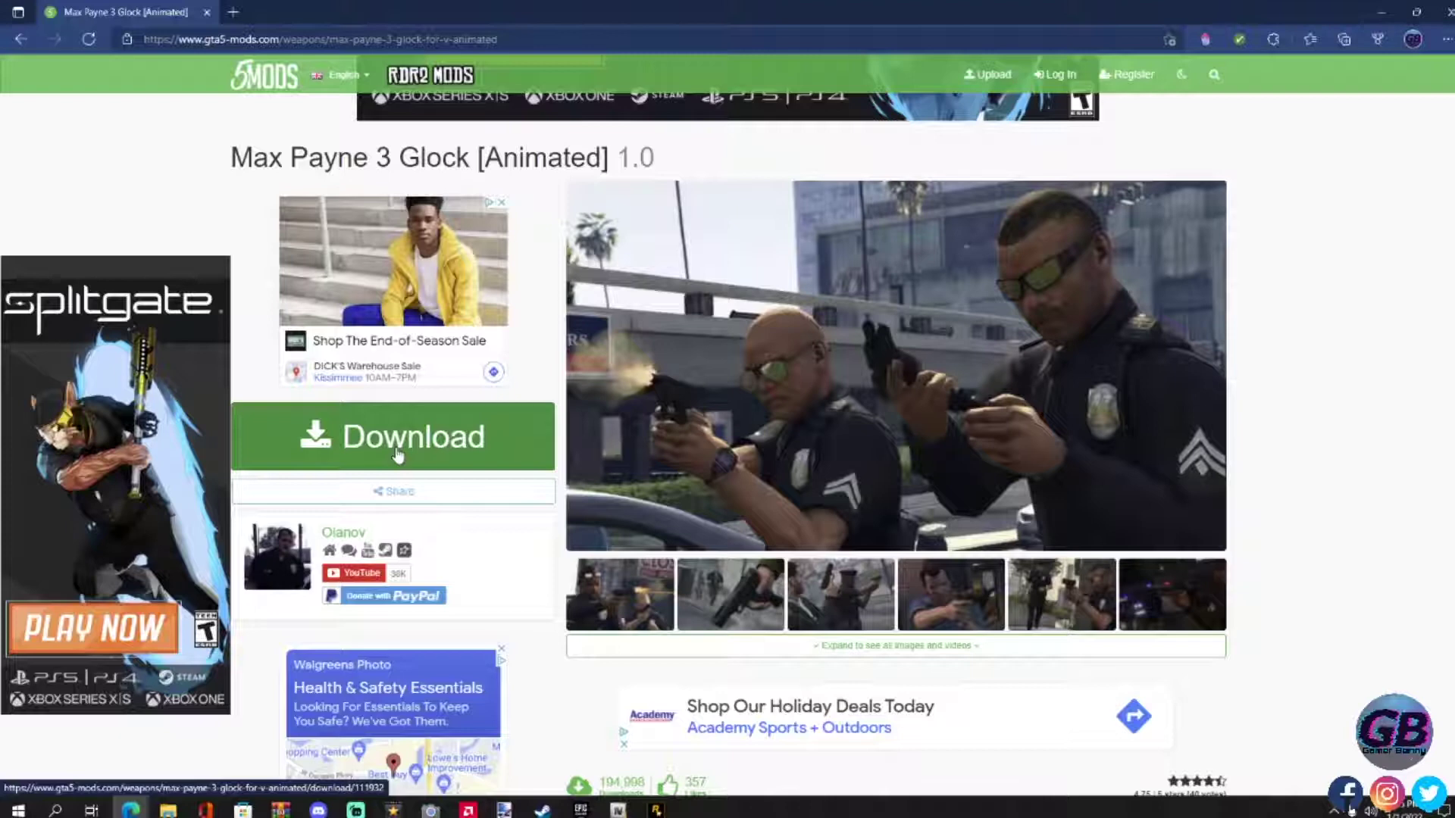
click(397, 453)
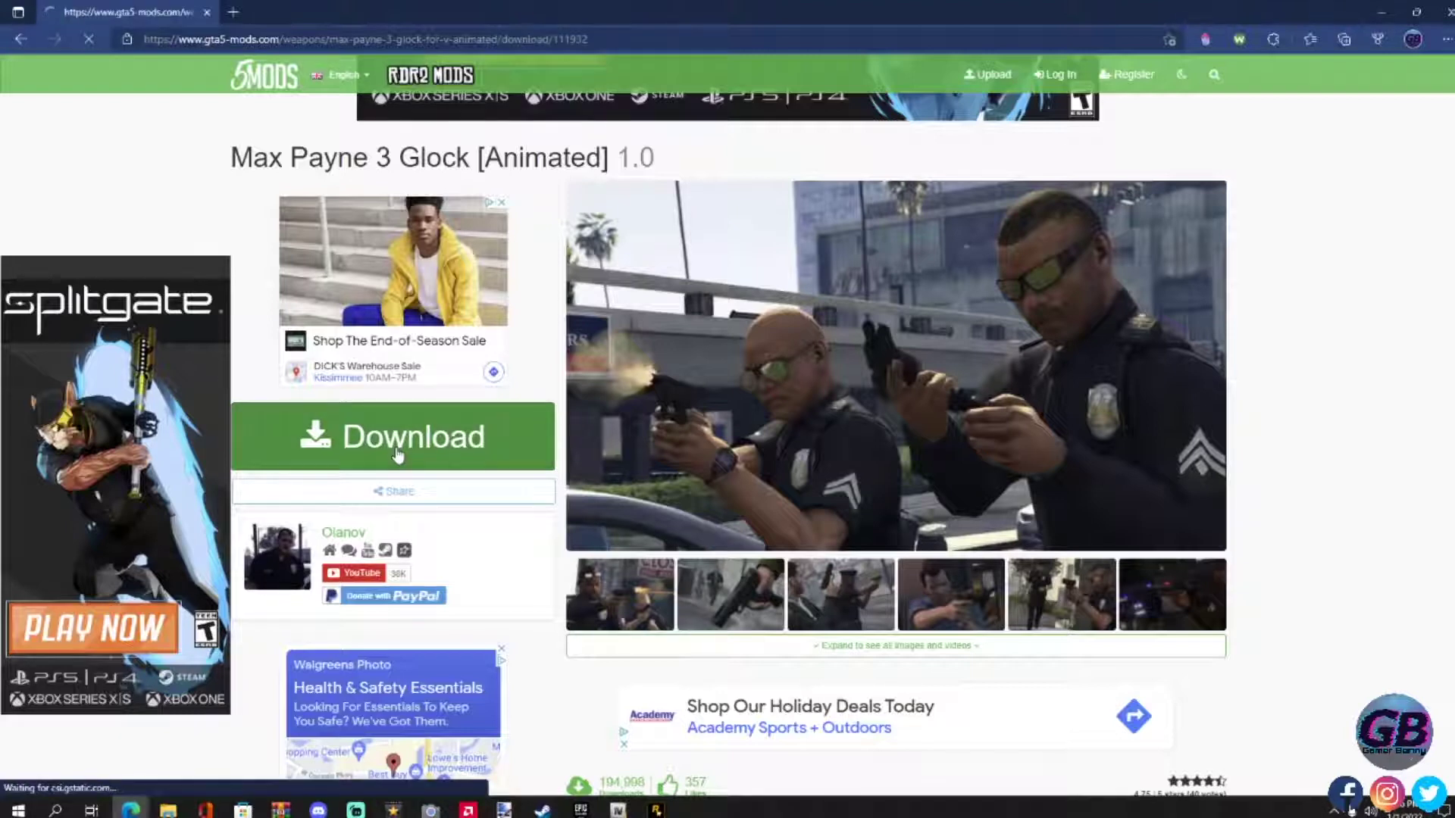
scroll(819, 498, down, 3)
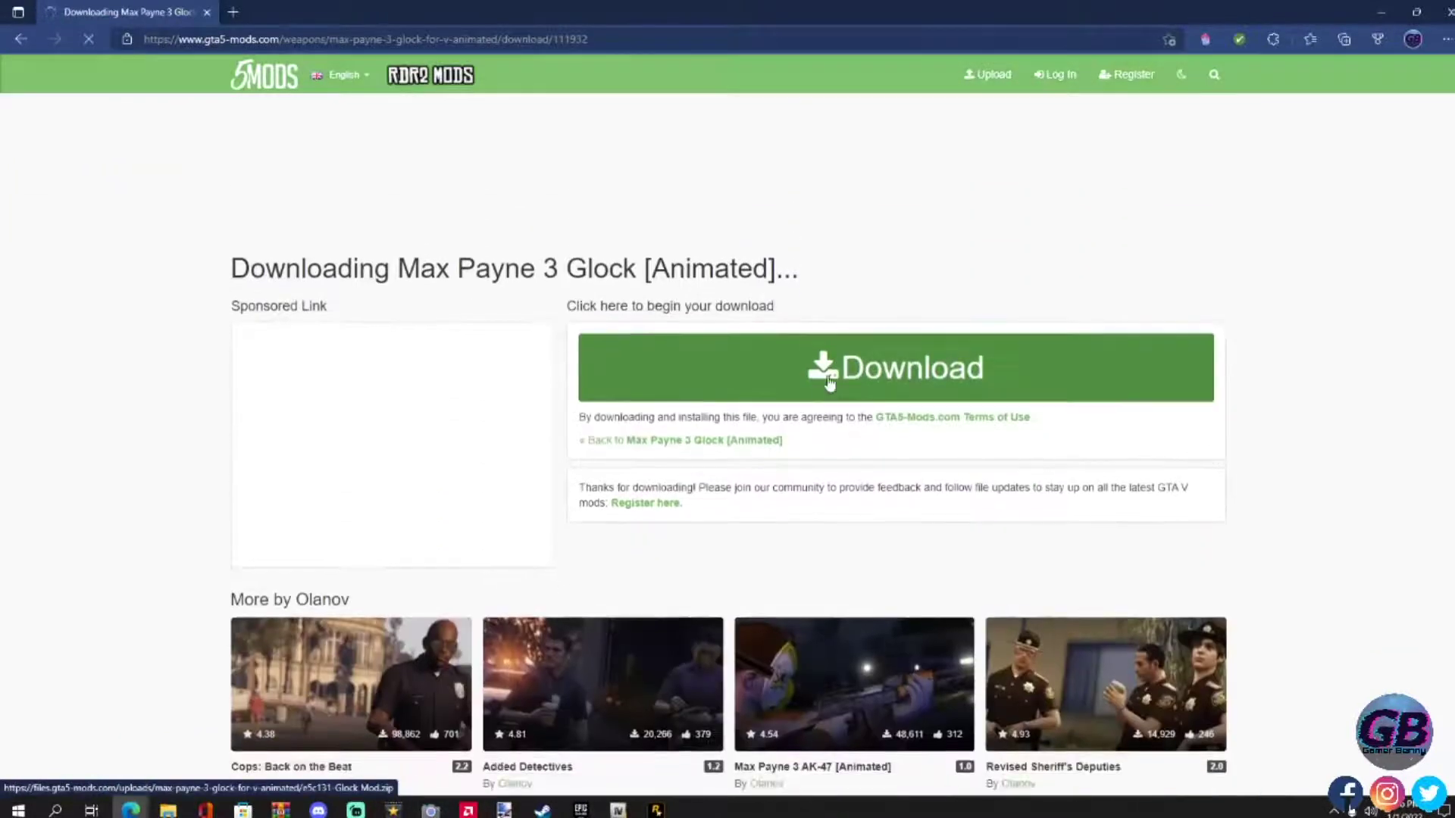
click(881, 377)
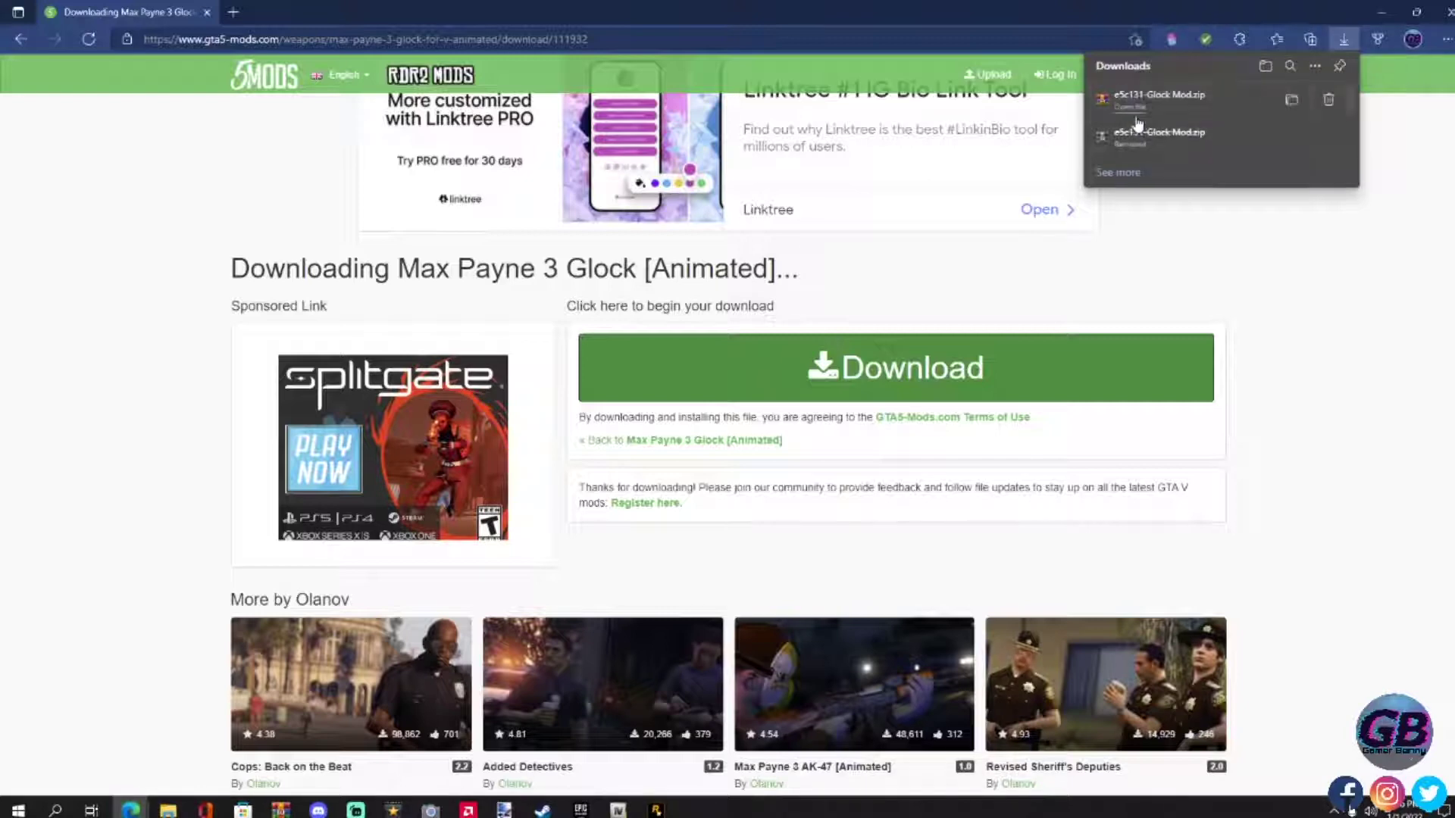
Open e5c131-Glock Mod.zip in WinRAR, dismiss the licence nag, and place it upper right over the desktop.
click(1127, 108)
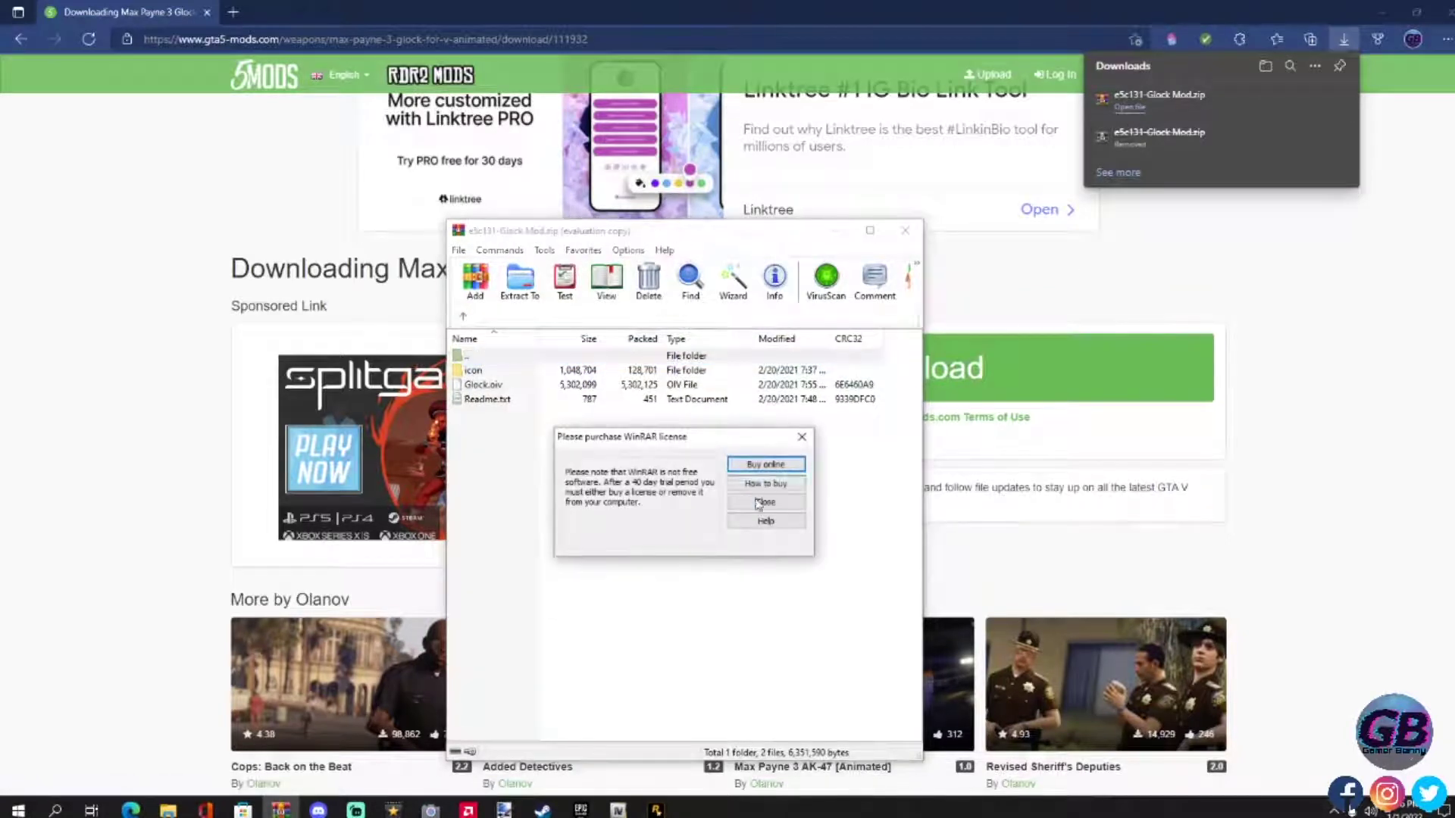
click(761, 501)
drag(704, 223, 1403, 265)
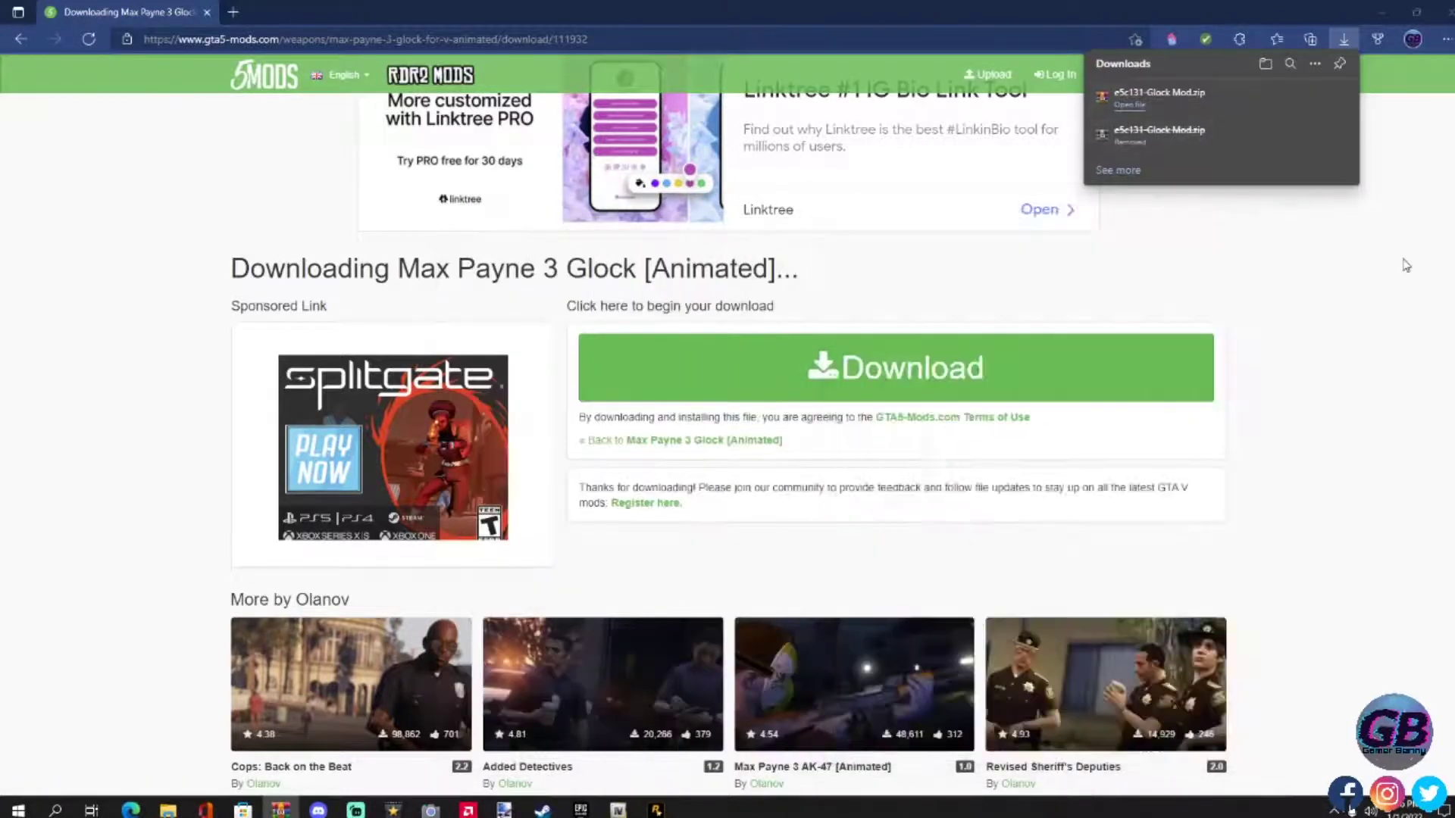
click(1380, 17)
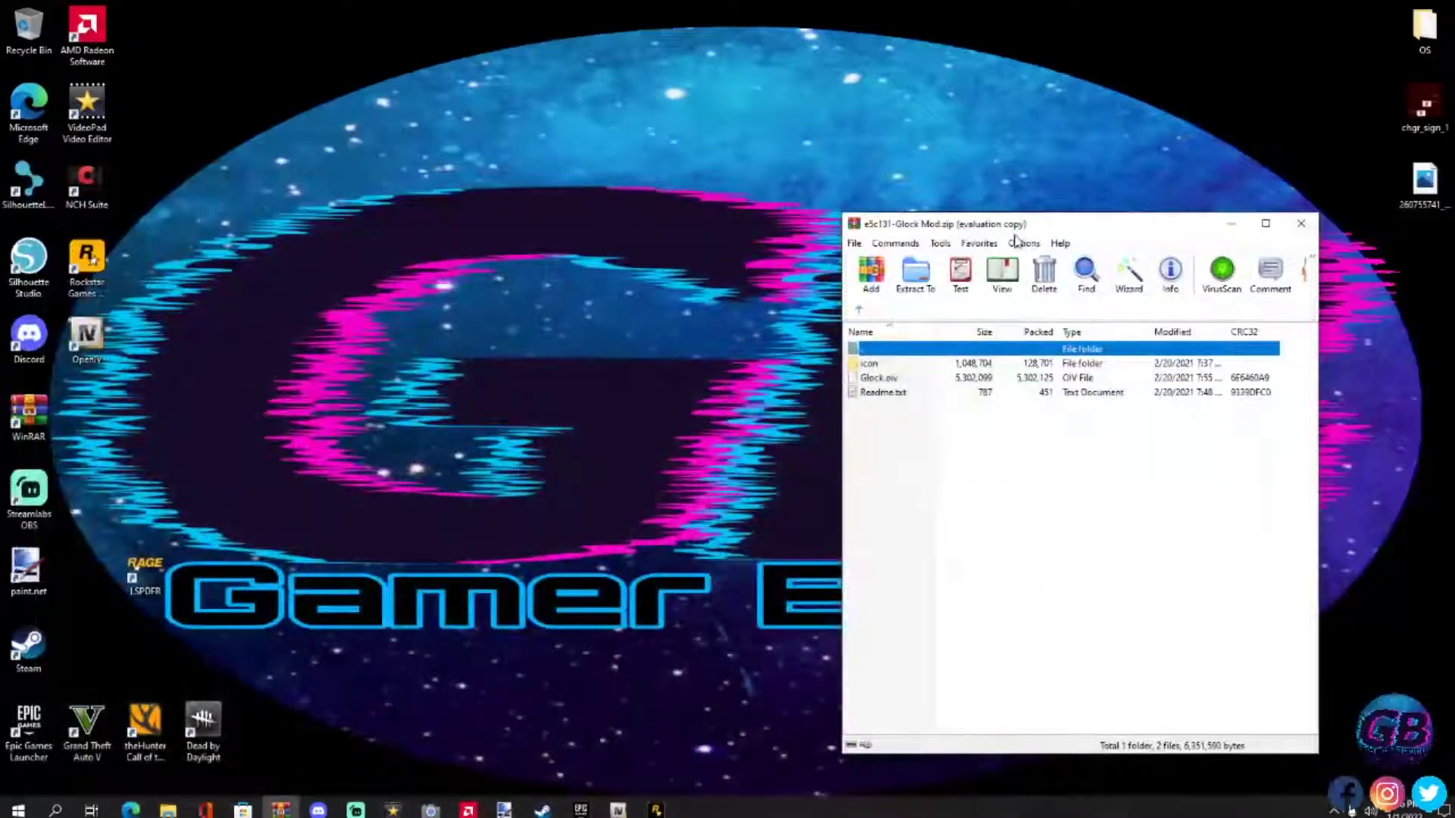
drag(1026, 228, 1121, 154)
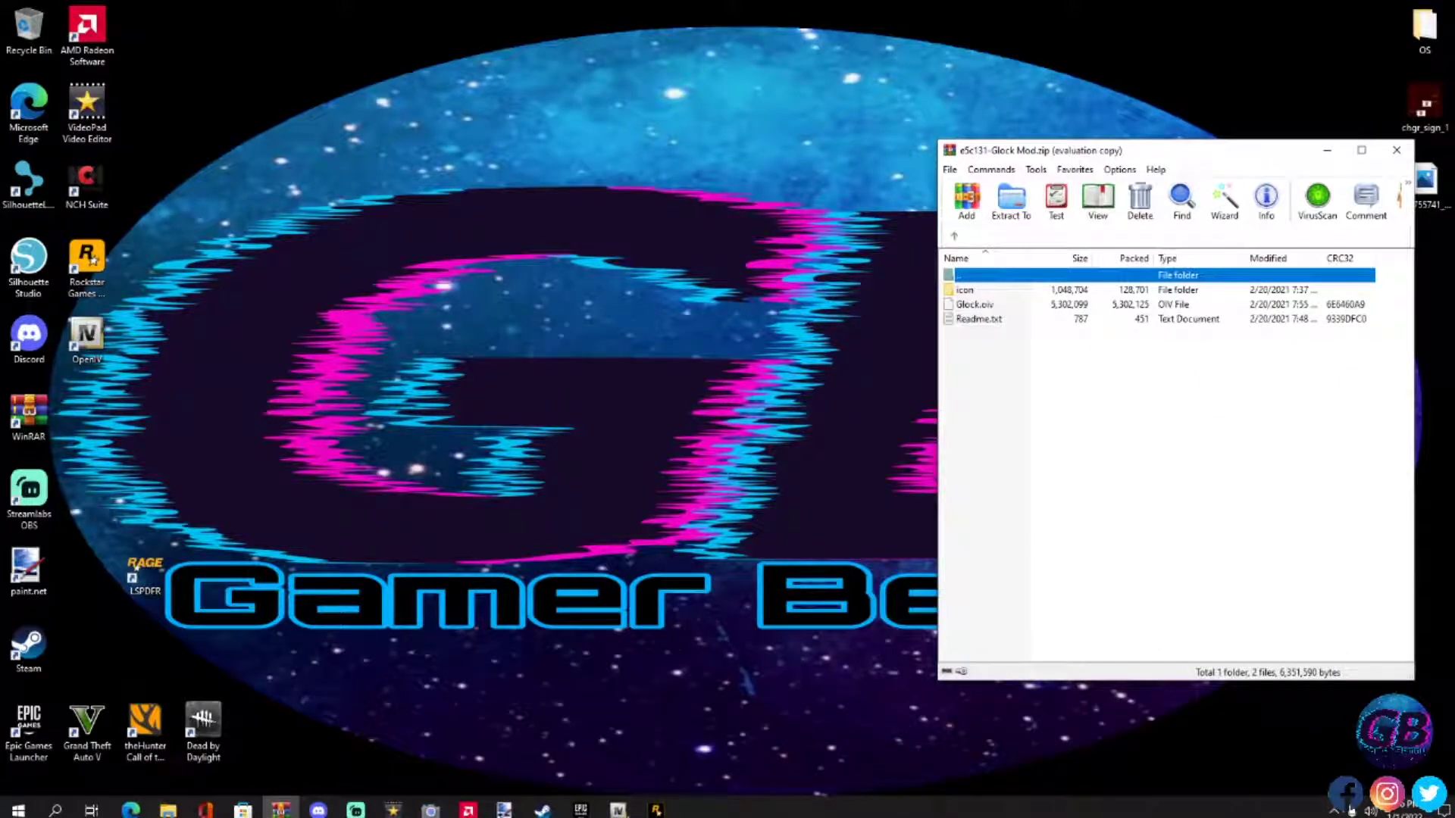
Launch OpenIV for Grand Theft Auto V on Windows and place it left of the WinRAR archive.
click(617, 810)
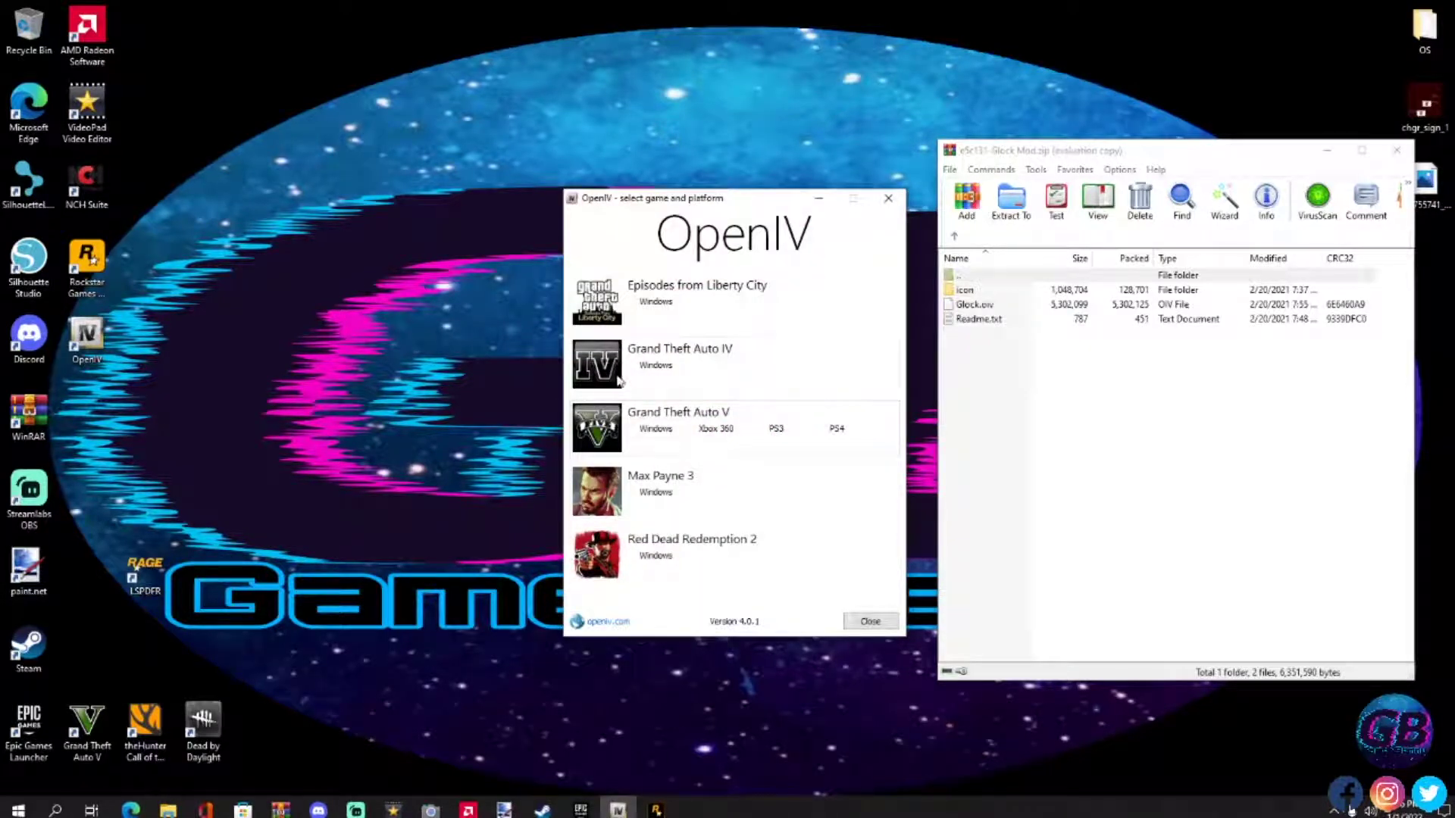
click(658, 429)
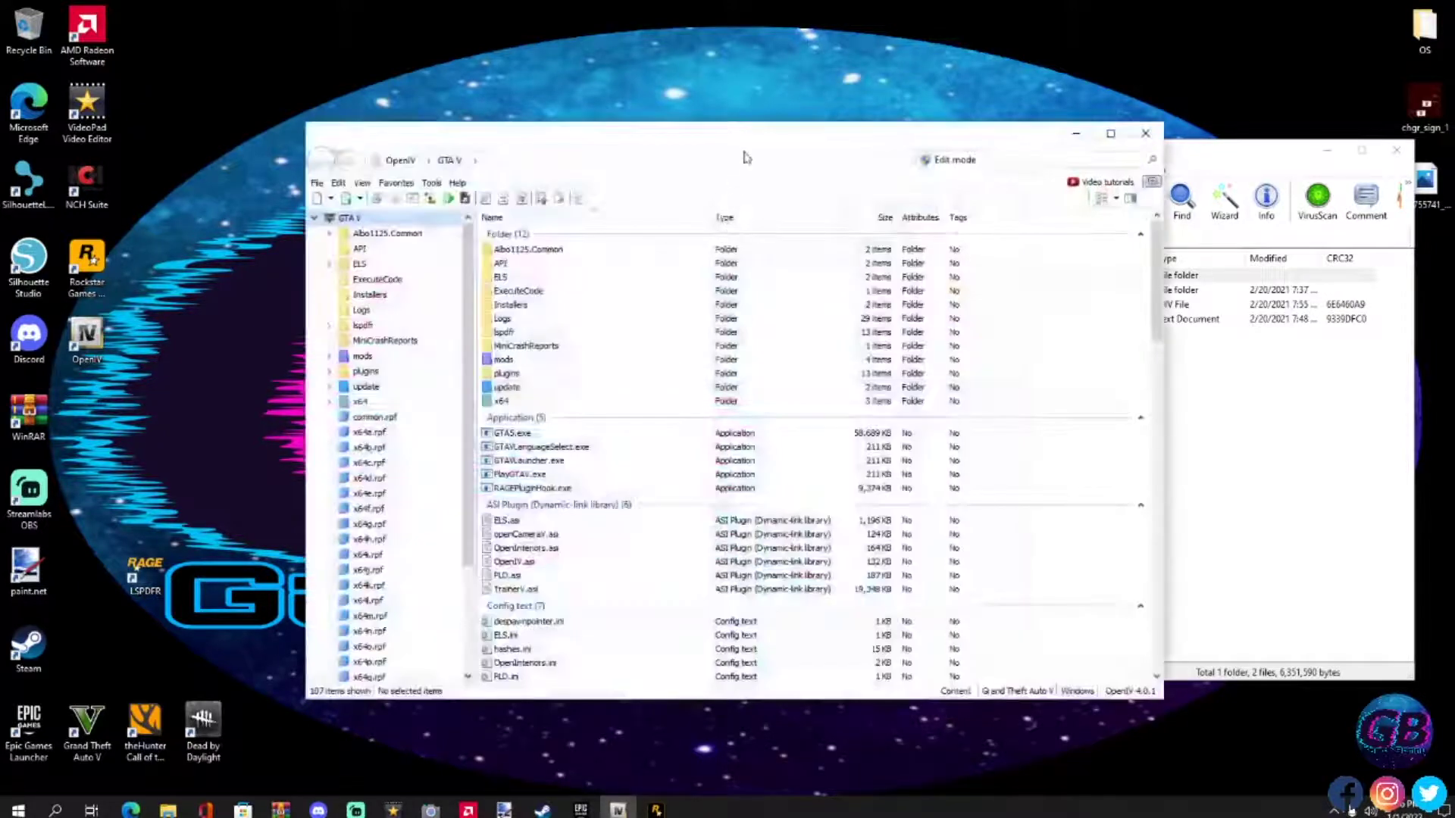
drag(747, 157, 486, 141)
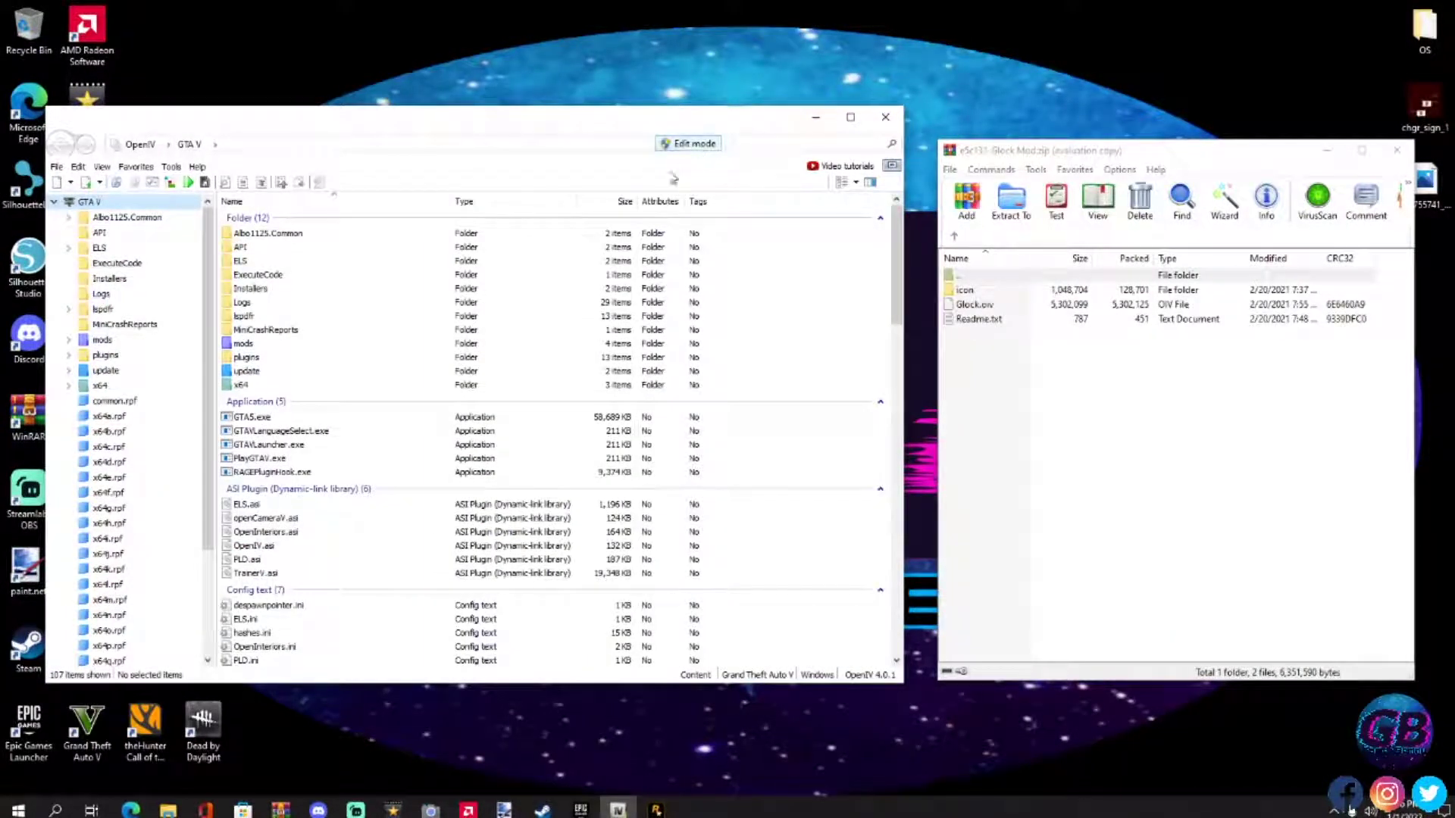
Turn on OpenIV edit mode, accepting the auto-save warning, and tidy the WinRAR window.
click(673, 151)
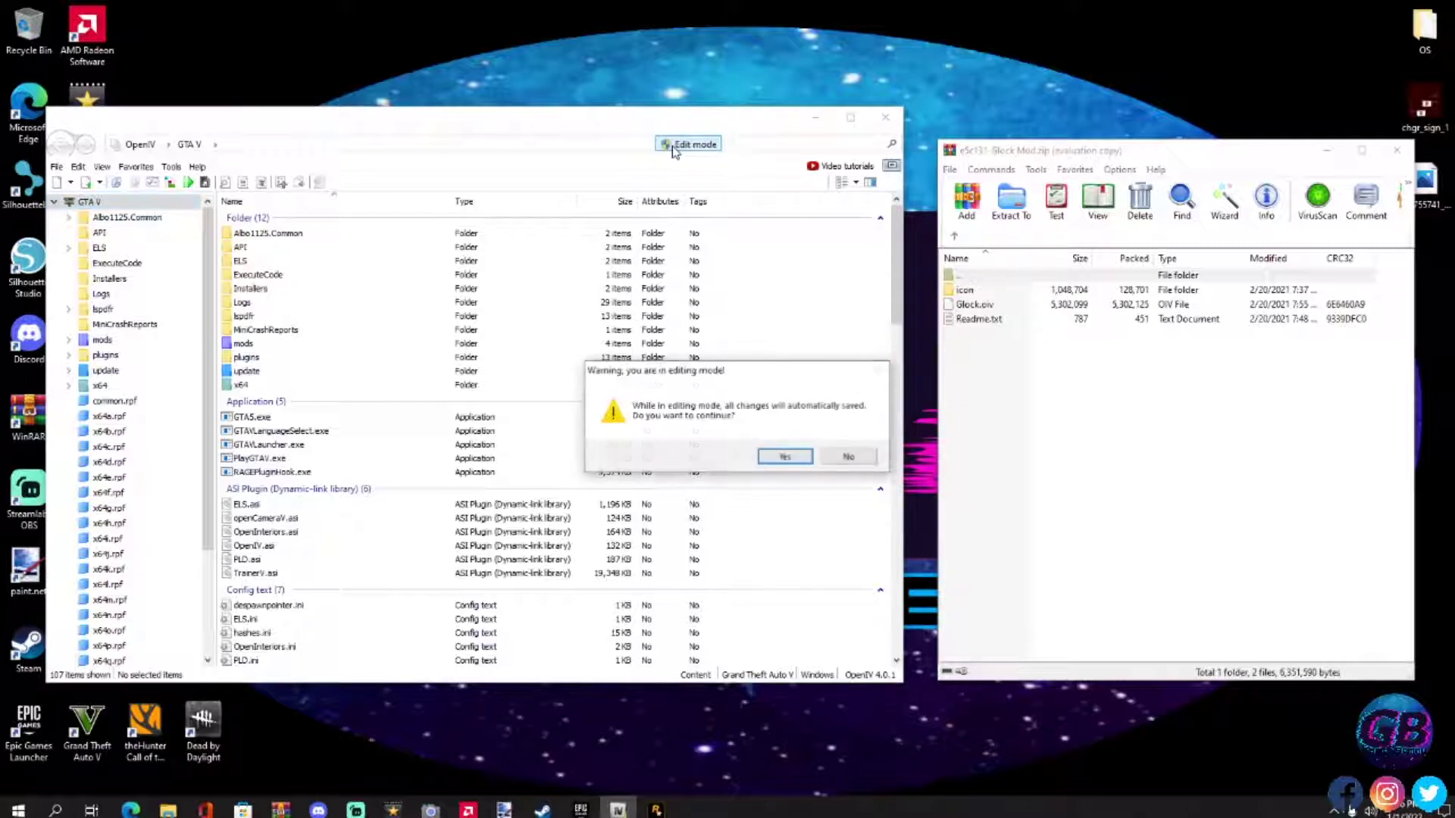
click(786, 457)
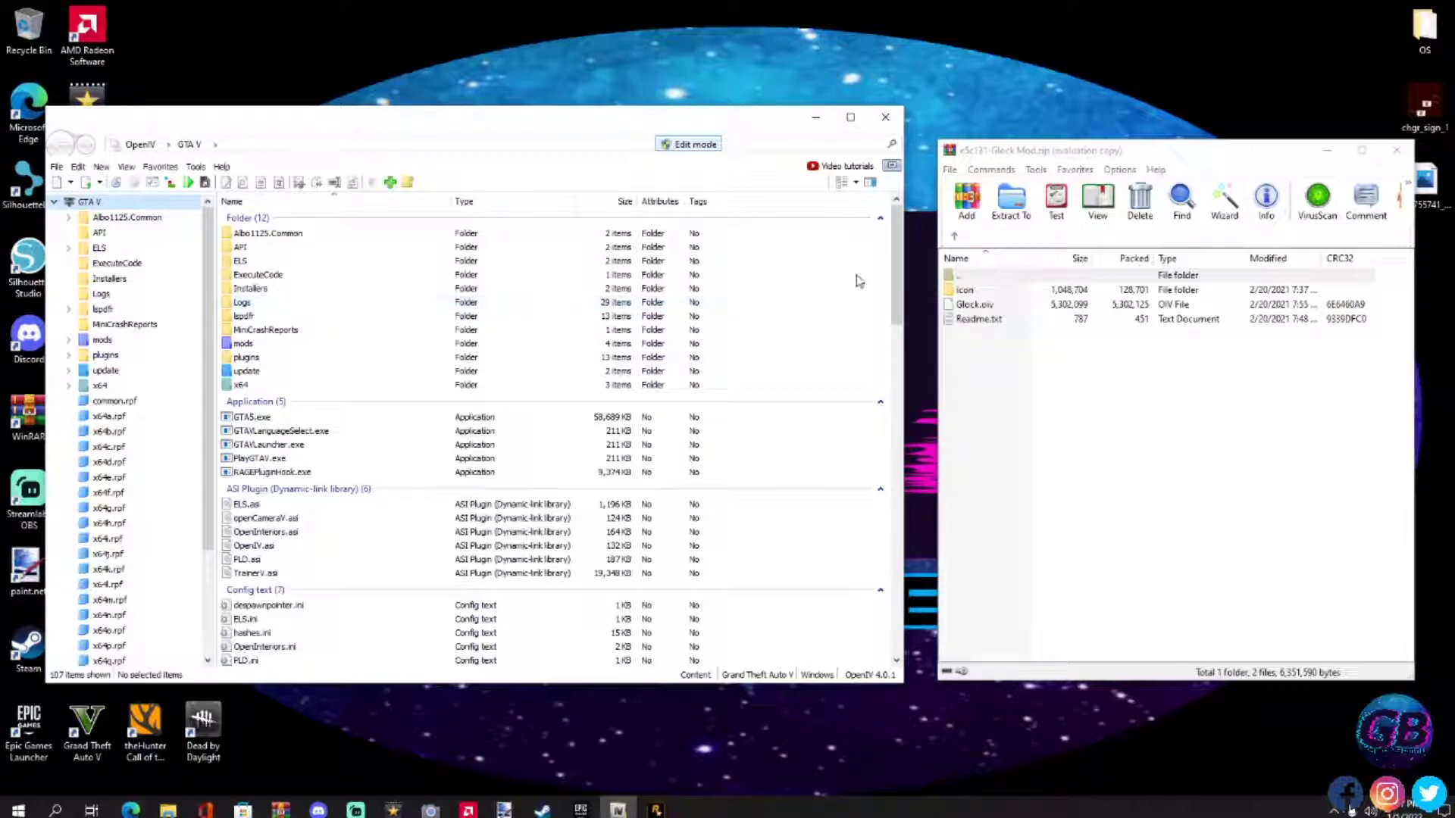
mouse_move(1092, 149)
mouse_down()
mouse_move(1089, 121)
mouse_move(1089, 137)
mouse_up()
click(992, 416)
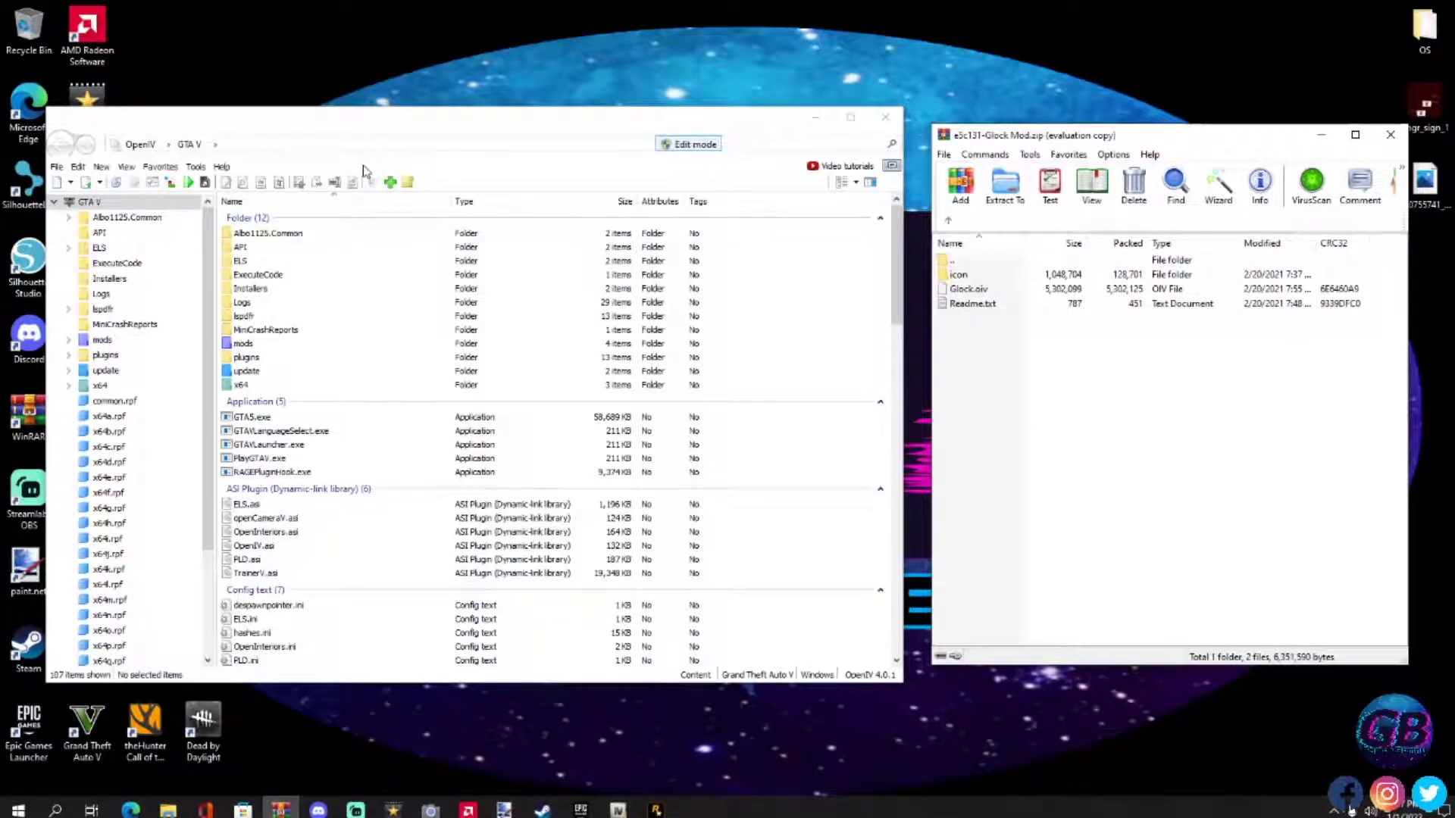
double_click(978, 304)
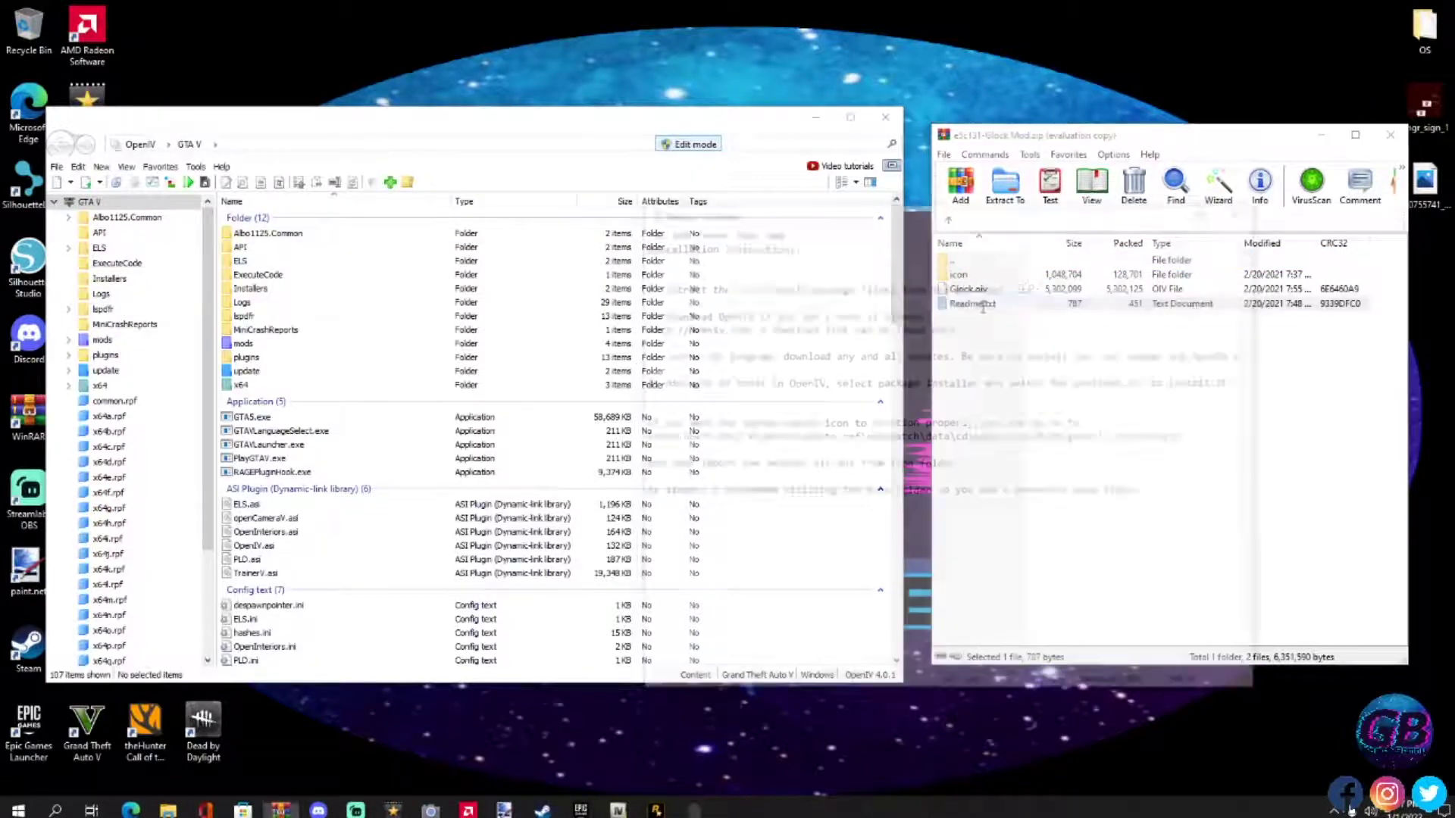
drag(922, 134, 655, 184)
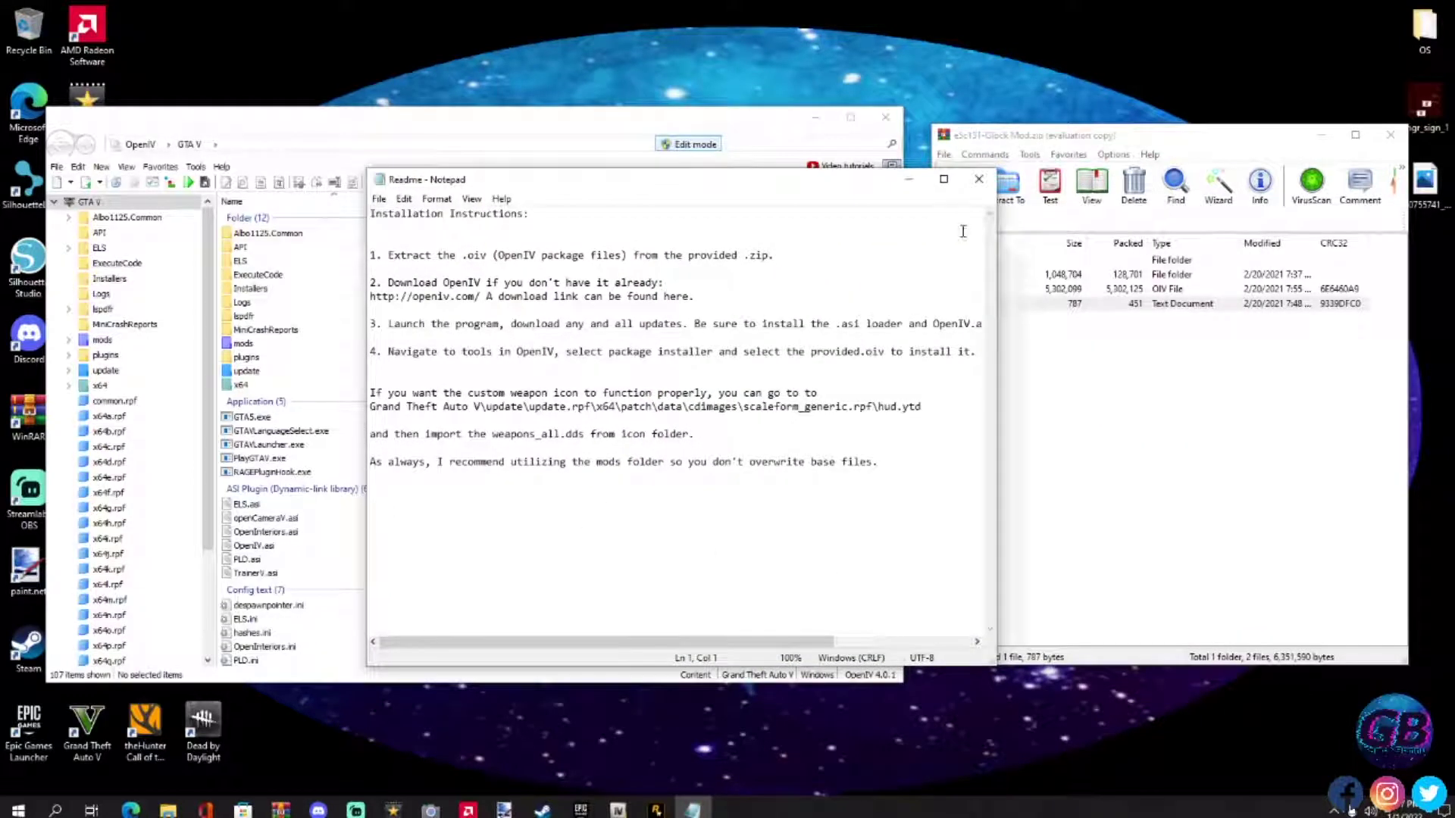
click(979, 179)
click(986, 347)
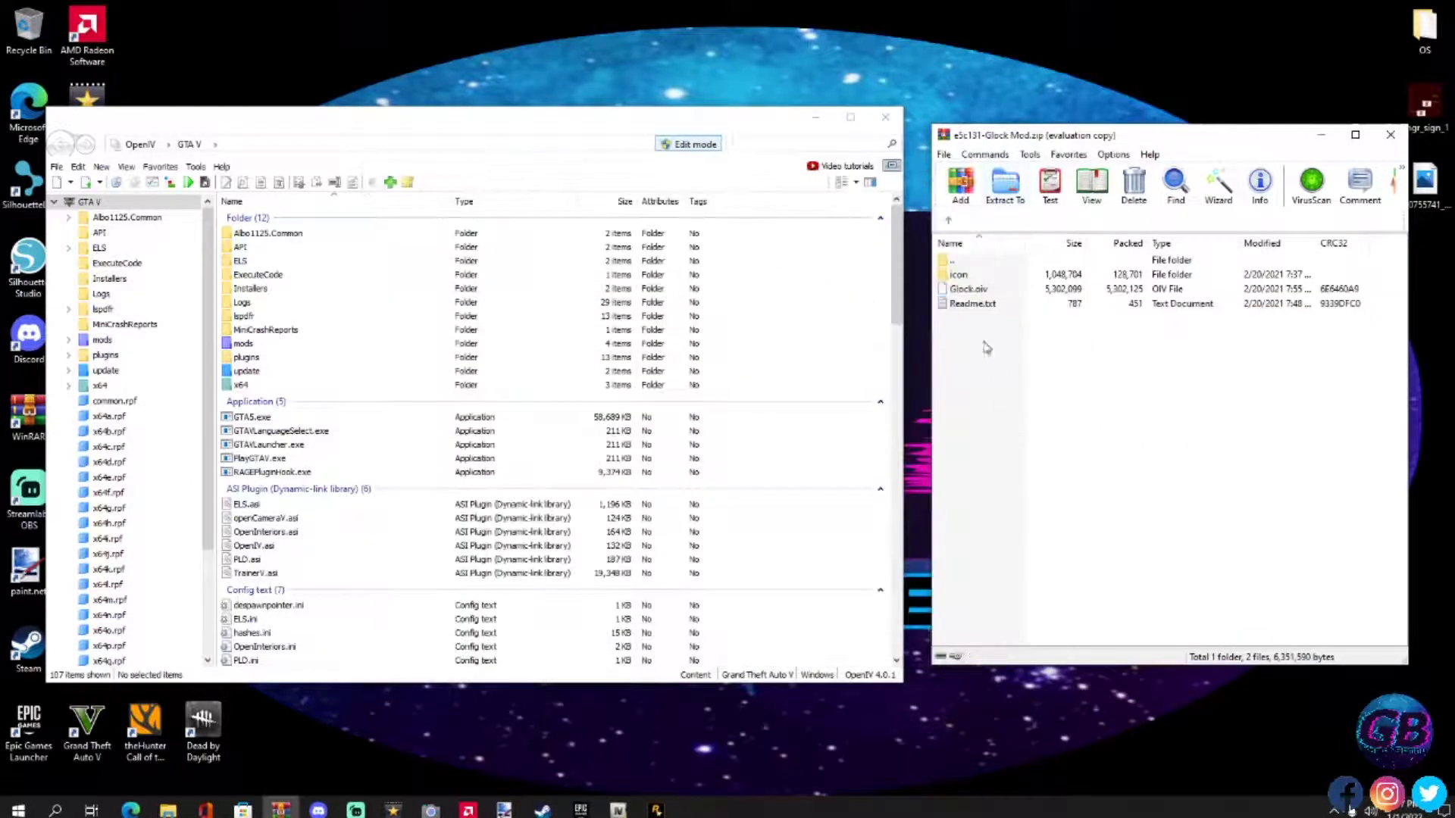
click(973, 292)
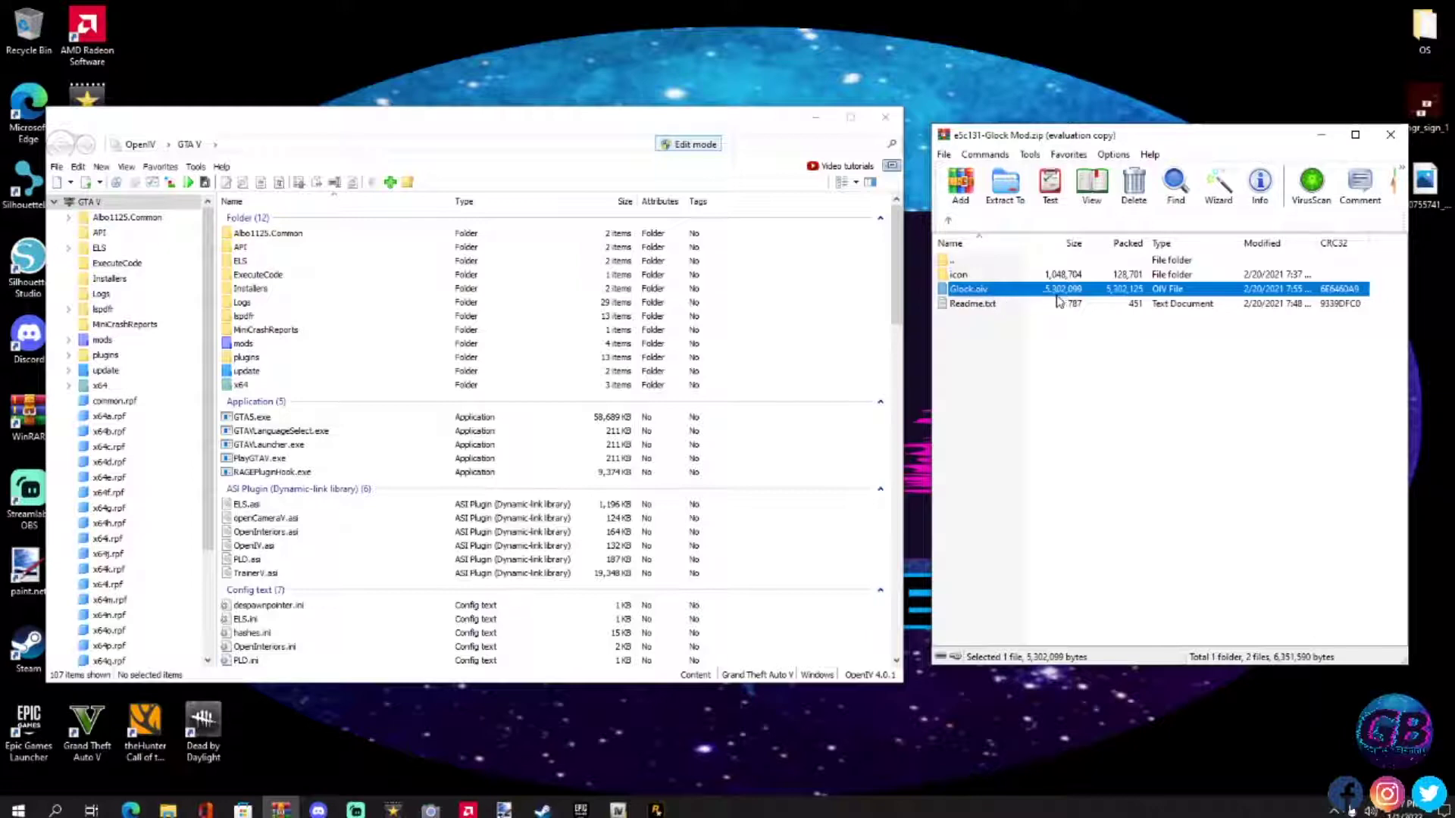
Drag Glock.oiv from WinRAR into OpenIV and start installing the Max Payne 3 Glock package.
drag(1084, 298, 811, 467)
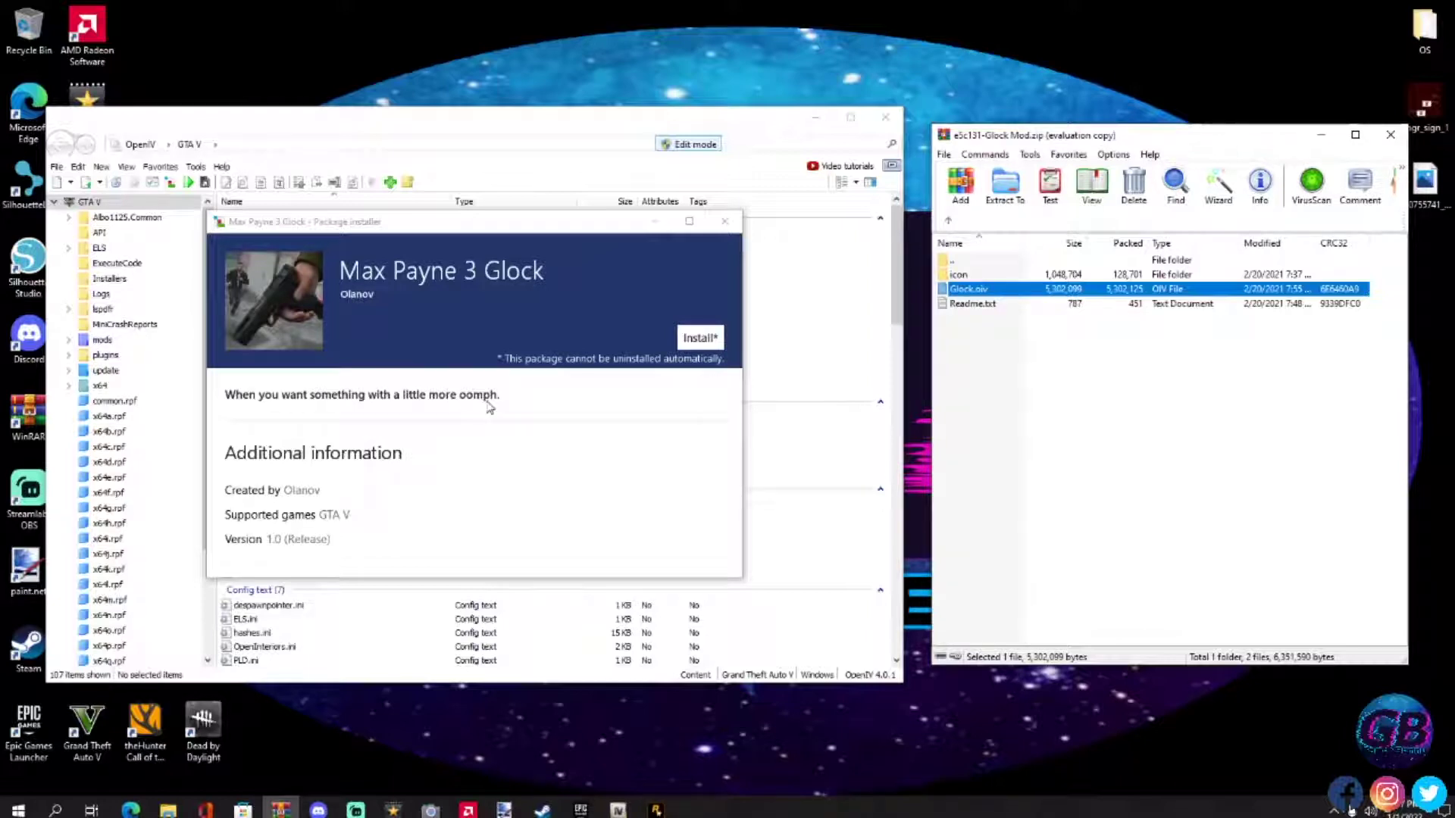
click(699, 338)
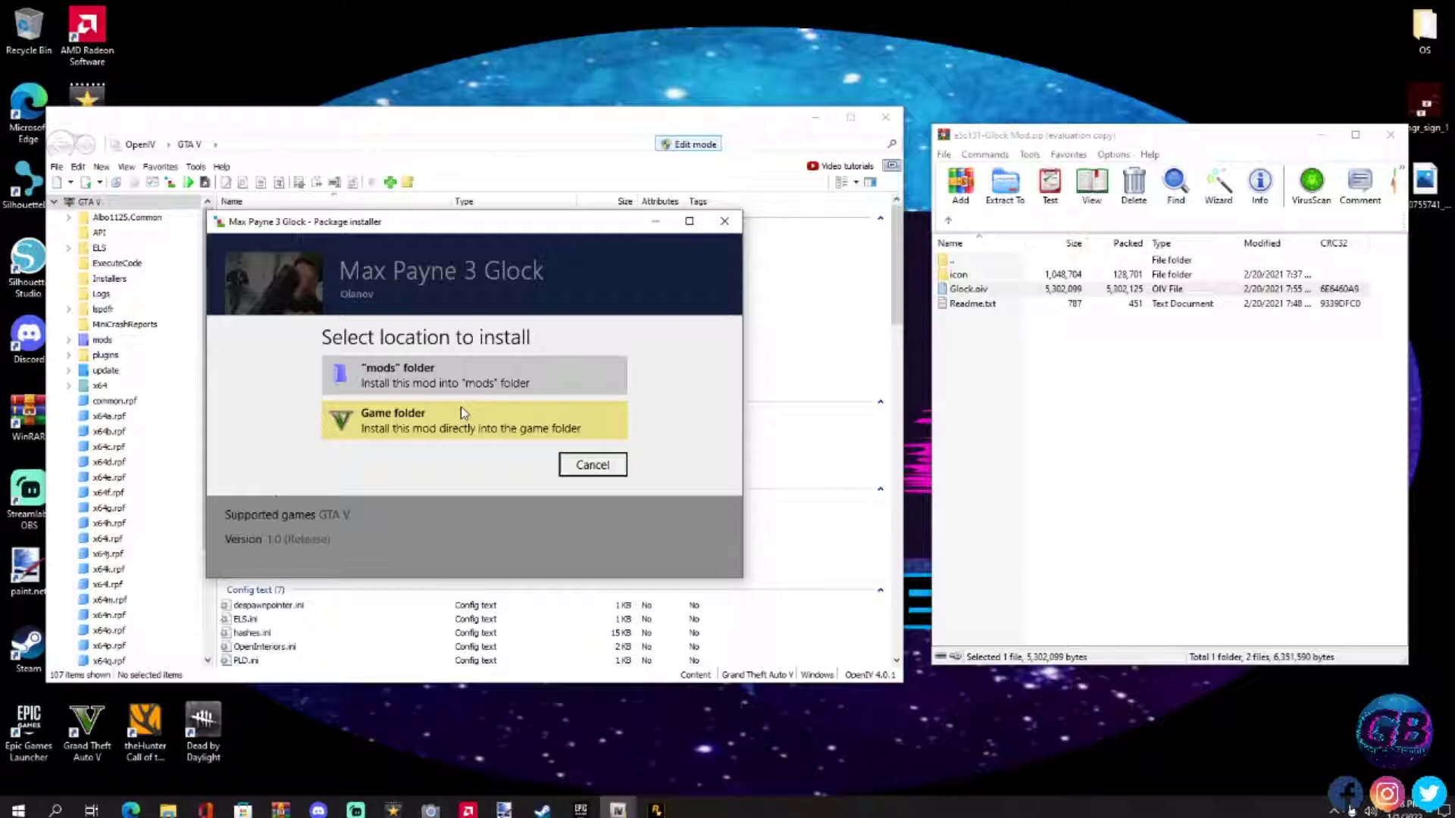
Choose the mods folder and confirm installing the Max Payne 3 Glock package.
click(414, 379)
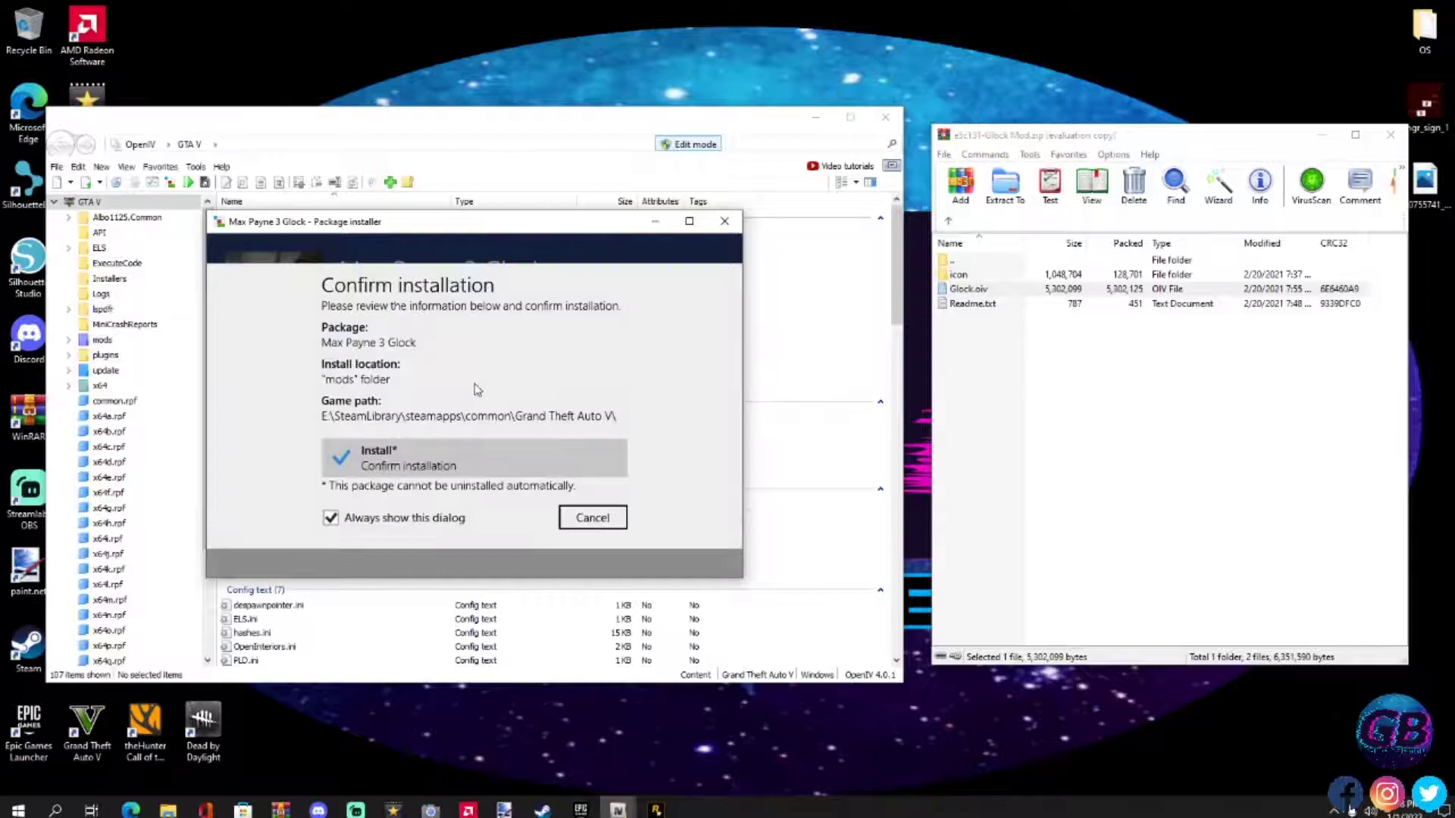
click(399, 469)
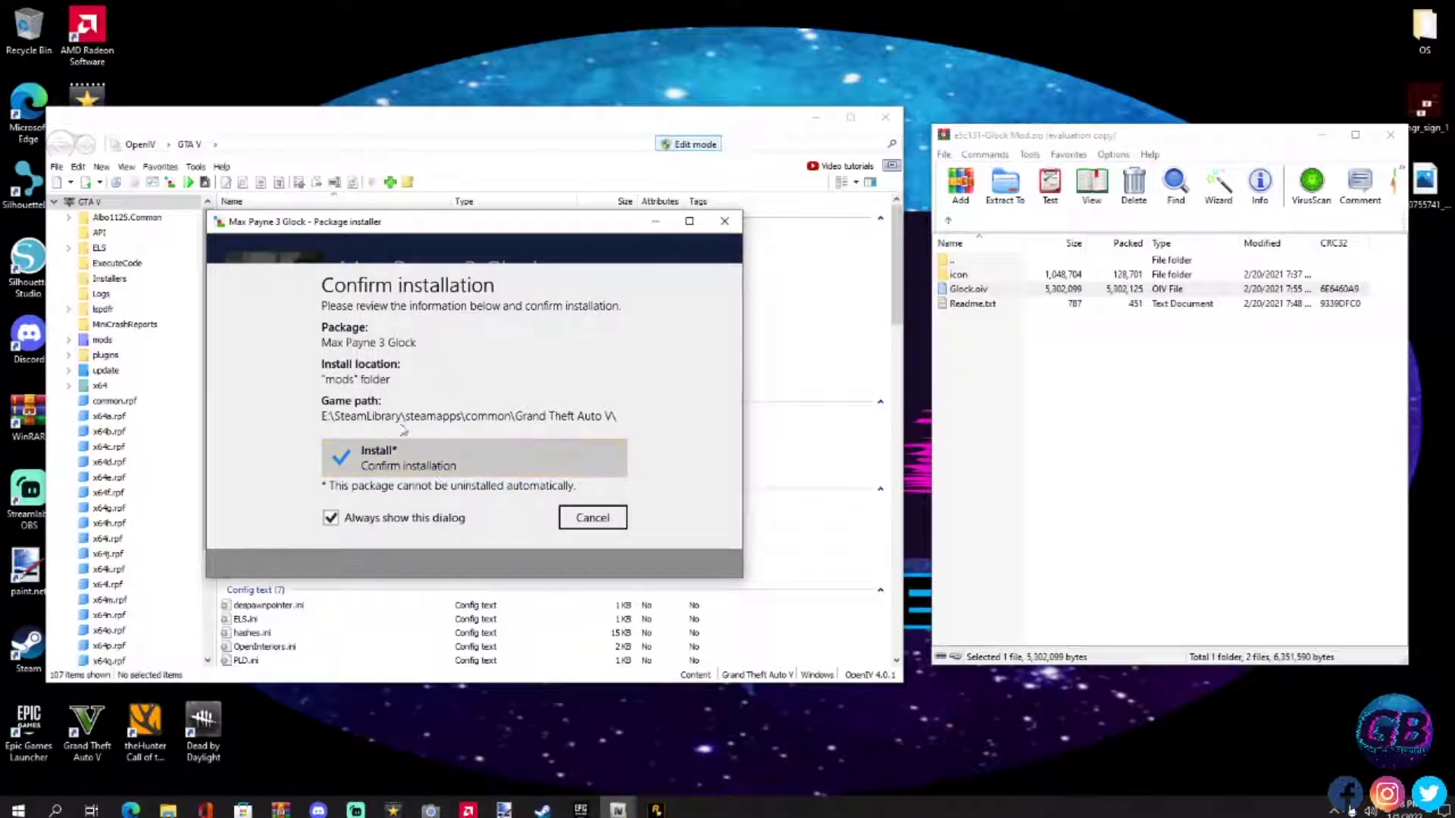
click(440, 470)
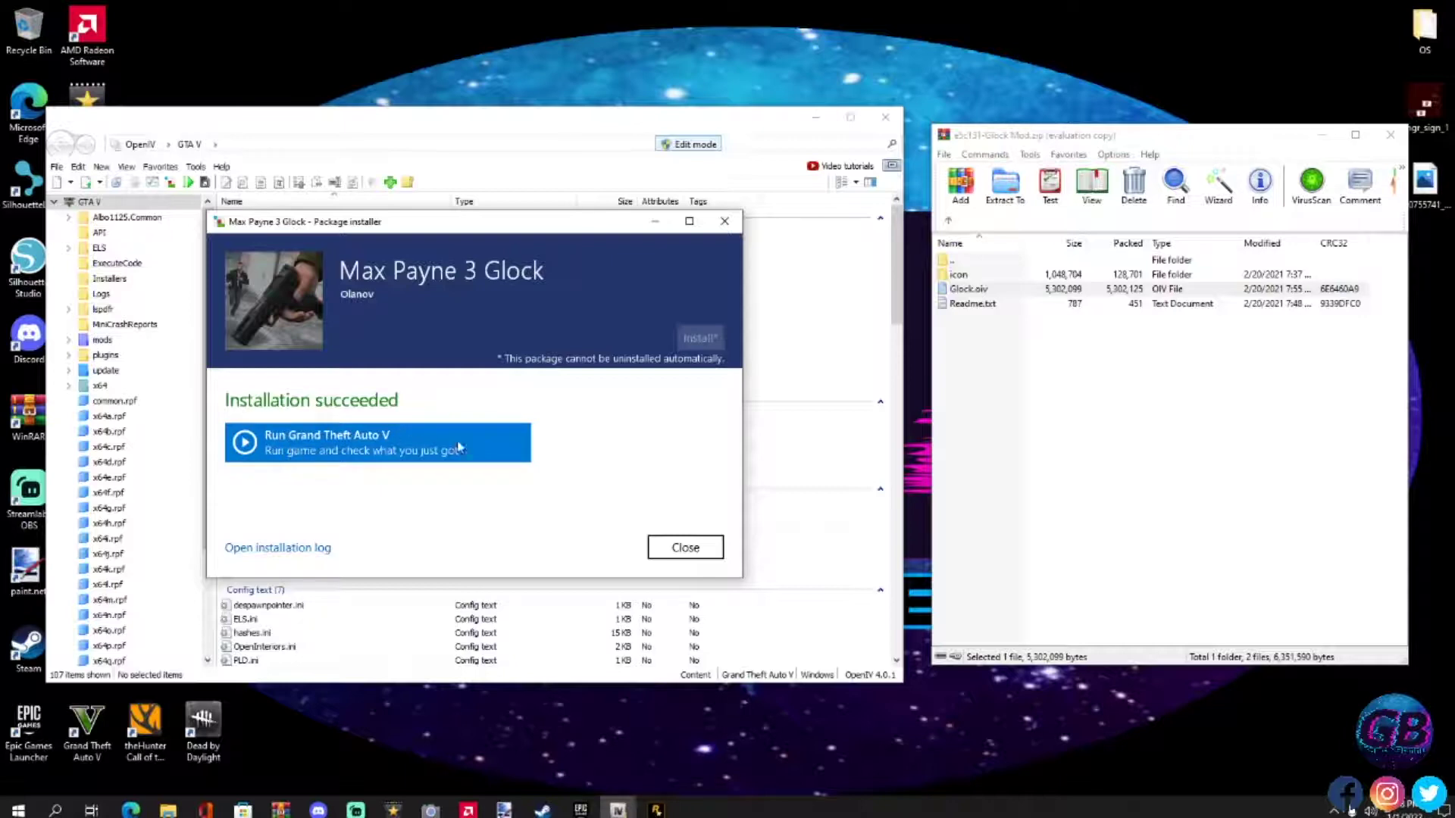
Close the package installer, switch edit mode off, then close WinRAR and OpenIV.
click(709, 544)
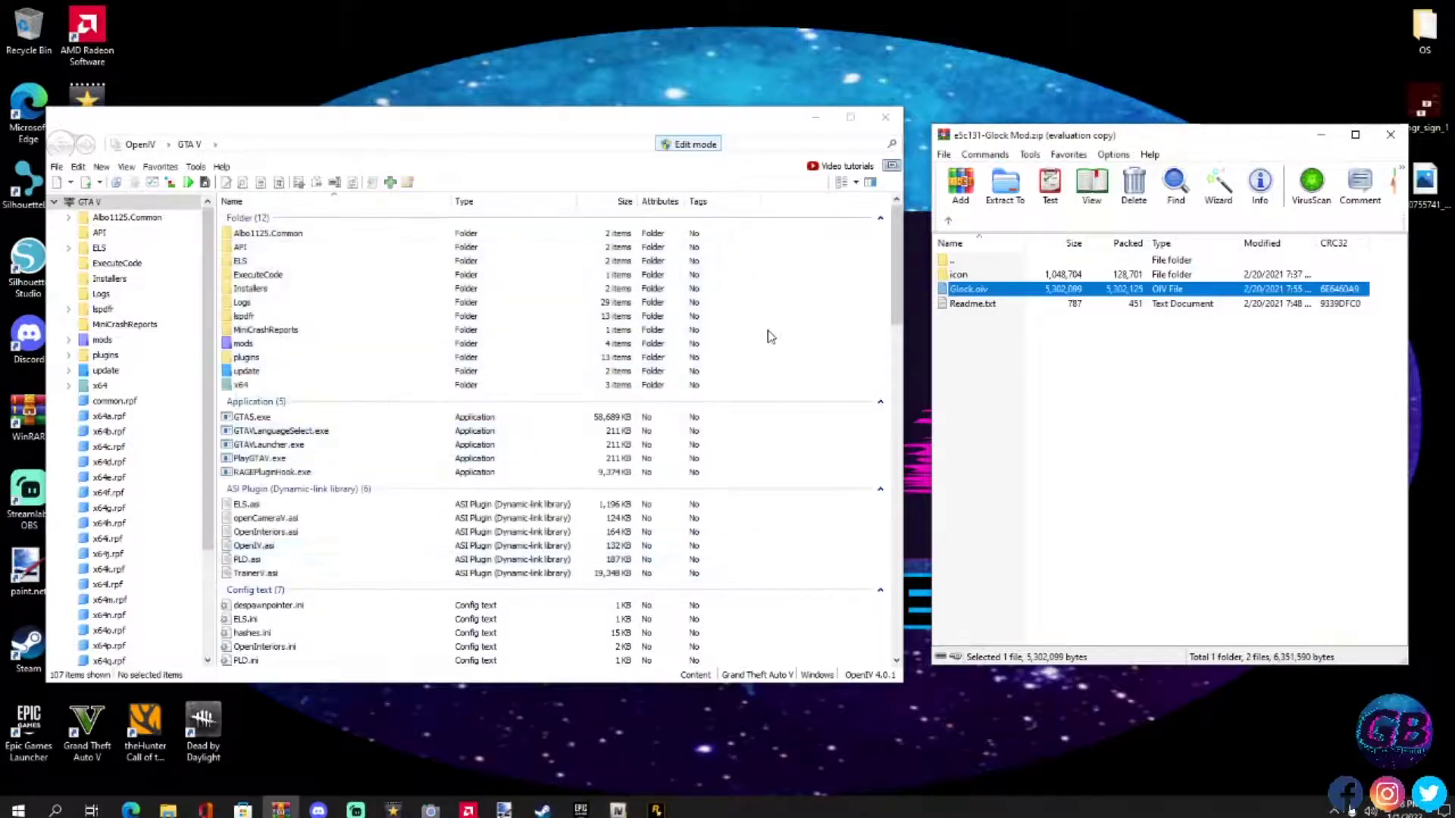
click(692, 145)
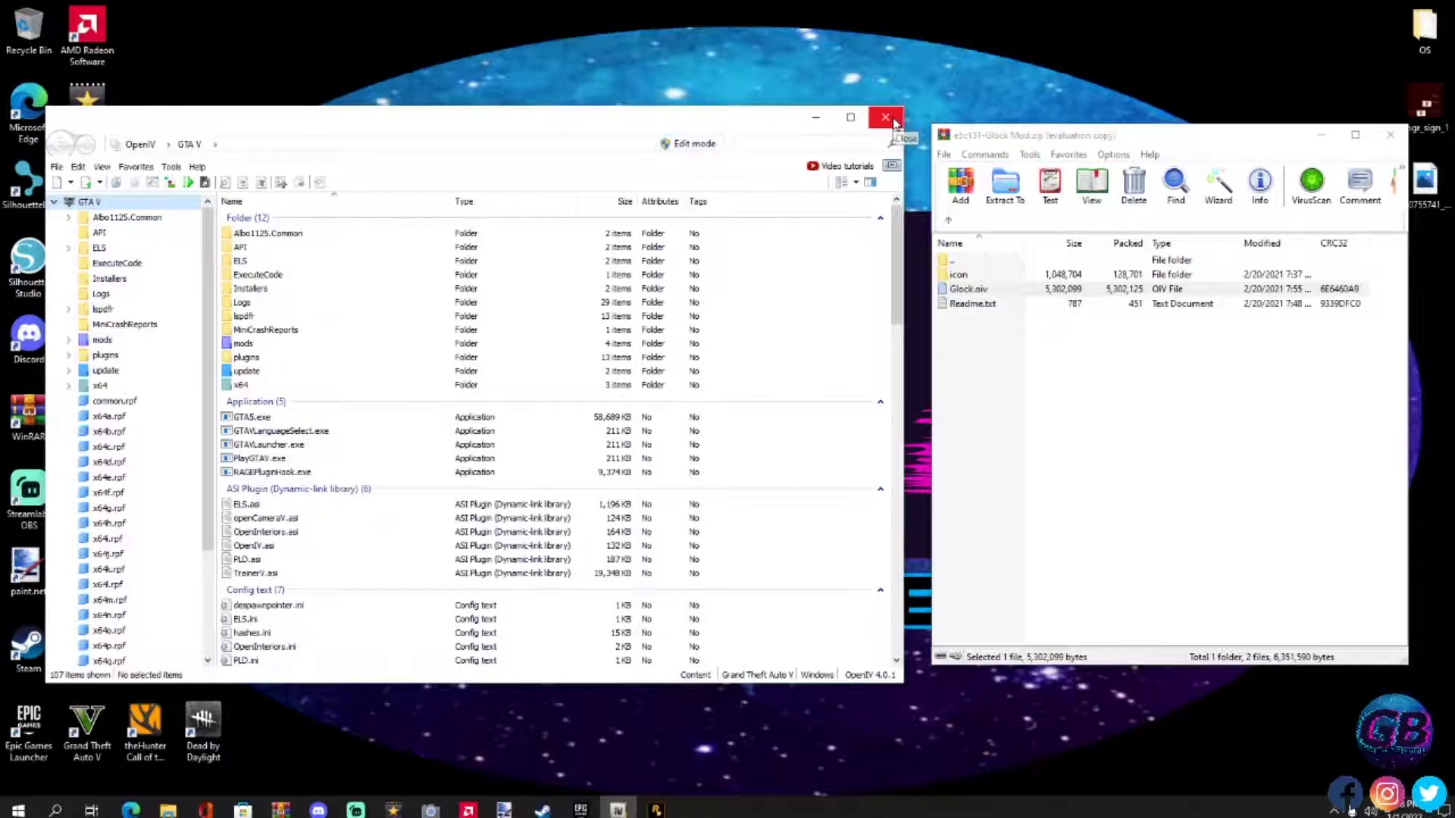
click(1390, 135)
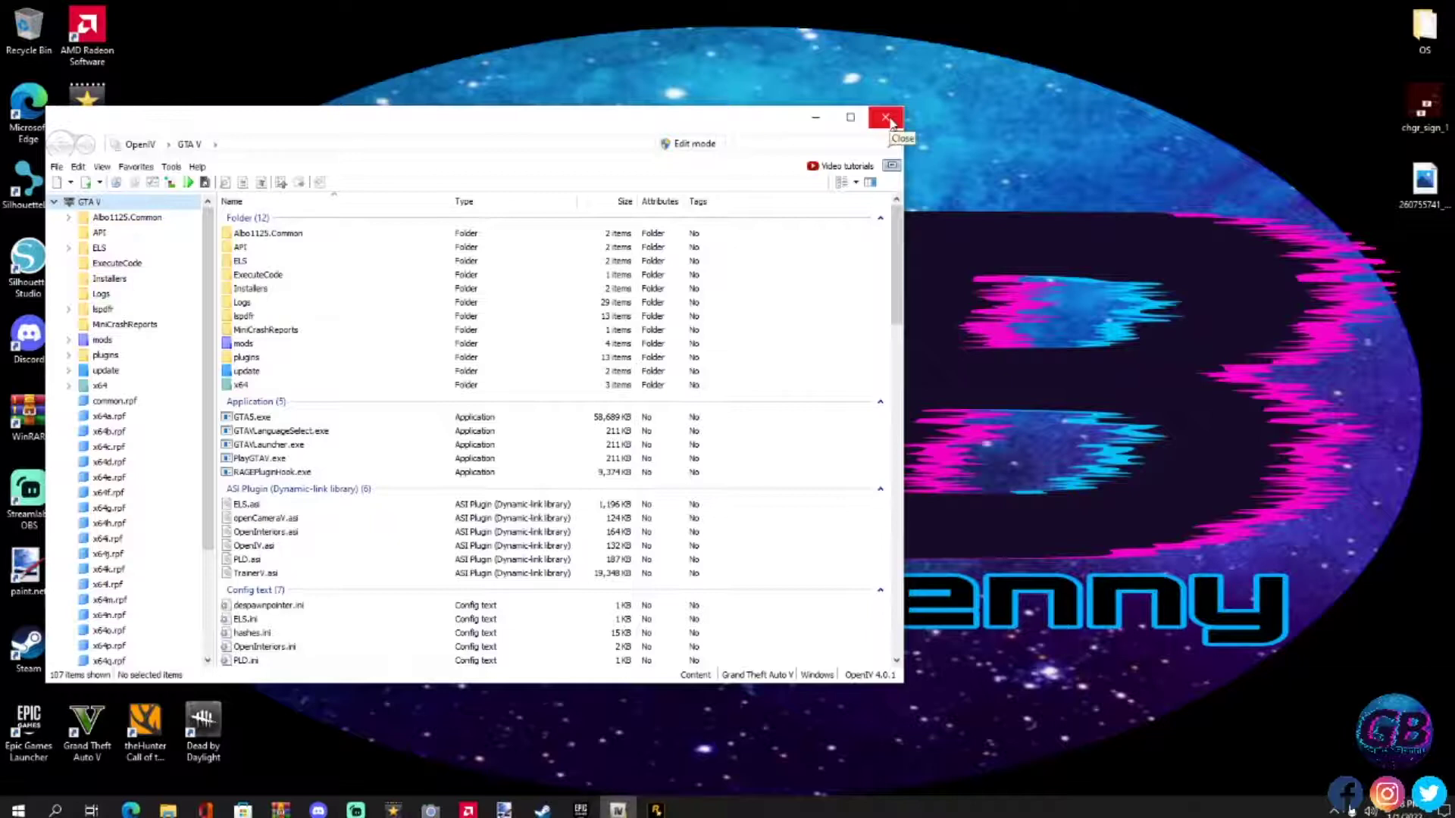
click(887, 118)
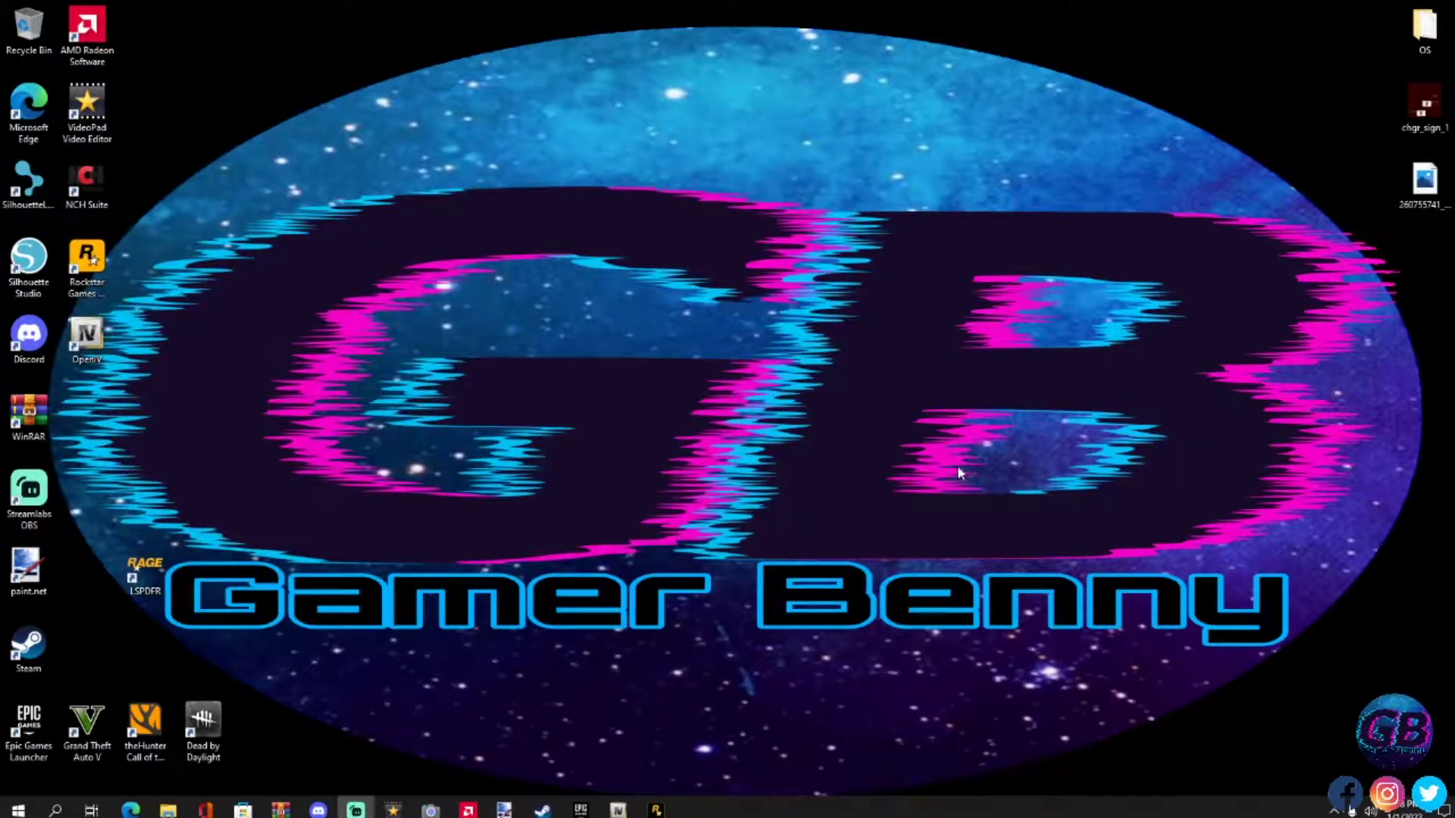